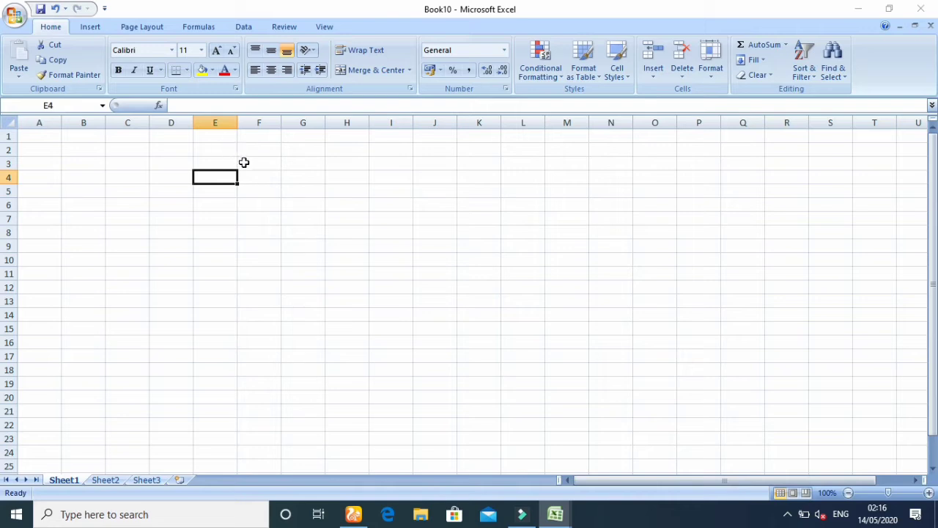
Centre and merge the cells F3:S9 into one cell and enter the title "salary sheet".
drag(244, 162, 829, 242)
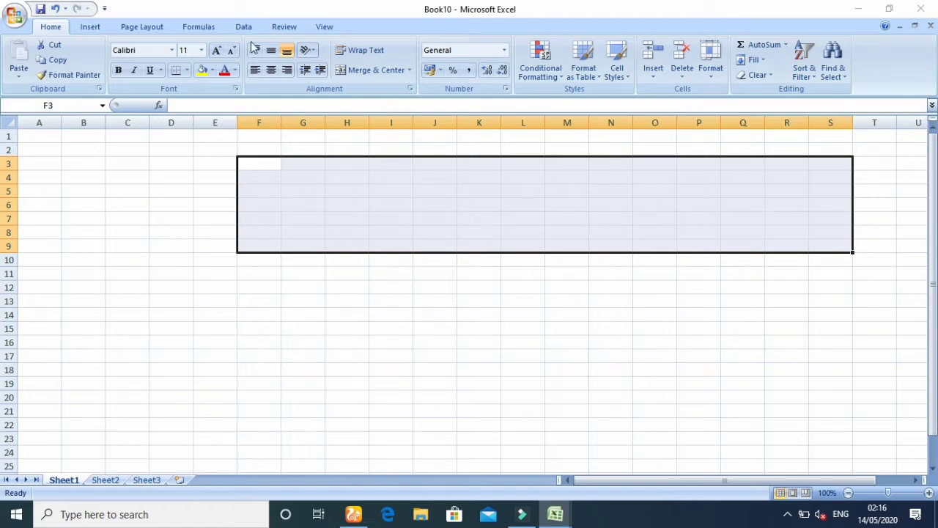
click(271, 70)
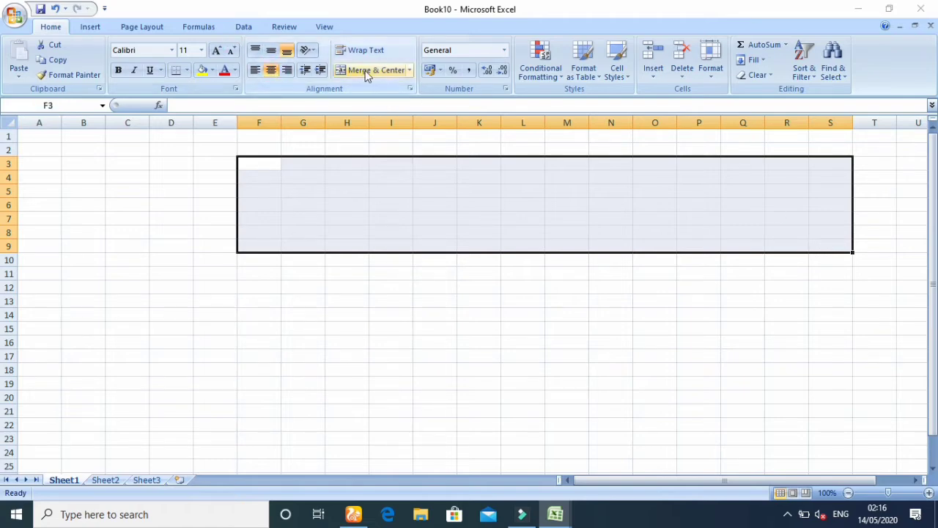
click(408, 70)
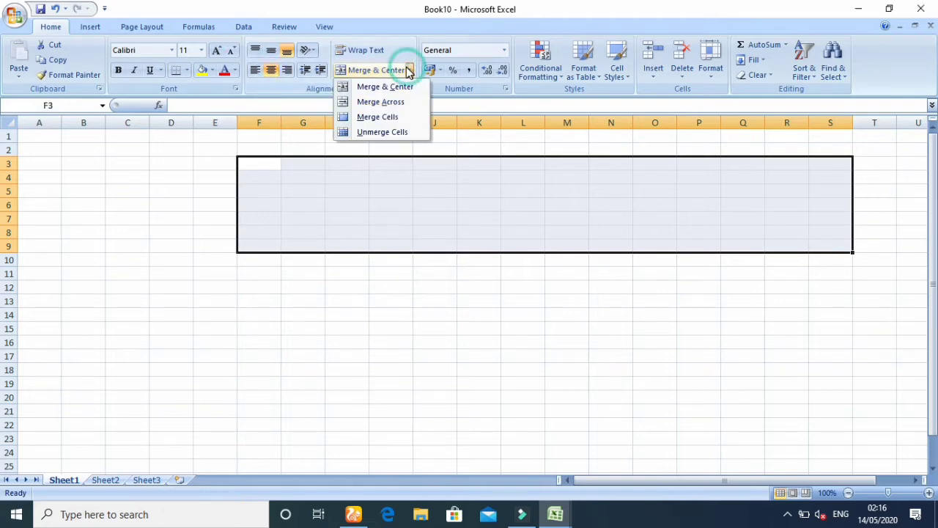
click(384, 116)
text(salary)
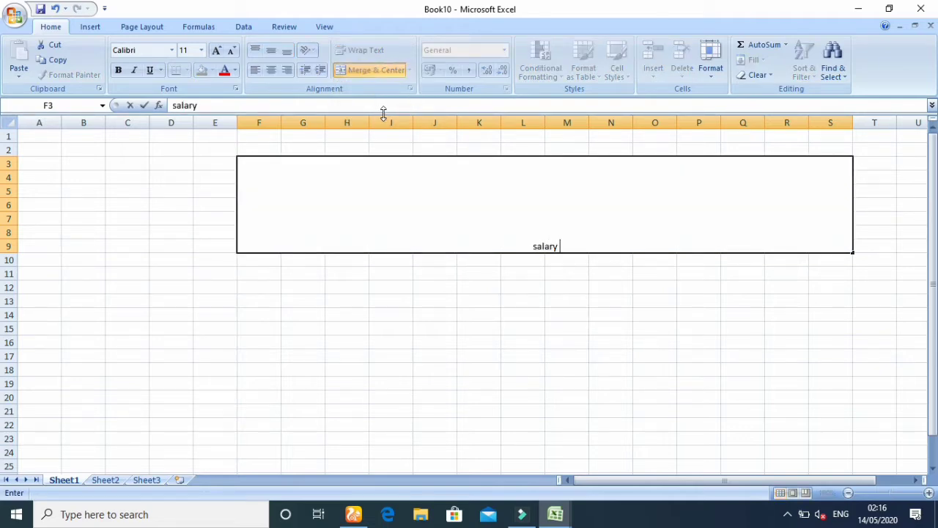
text( sheet)
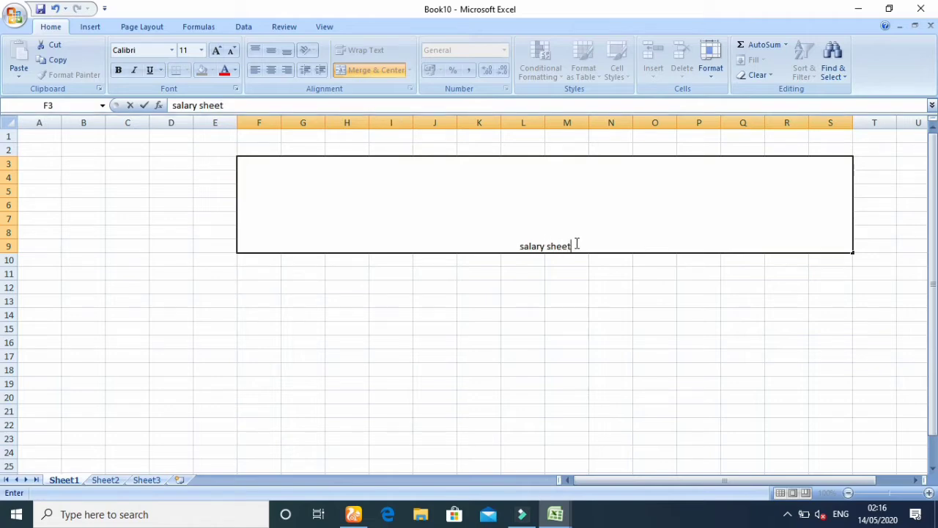
Make the "salary sheet" title text bold and enlarge it to font size 36.
drag(576, 244, 249, 247)
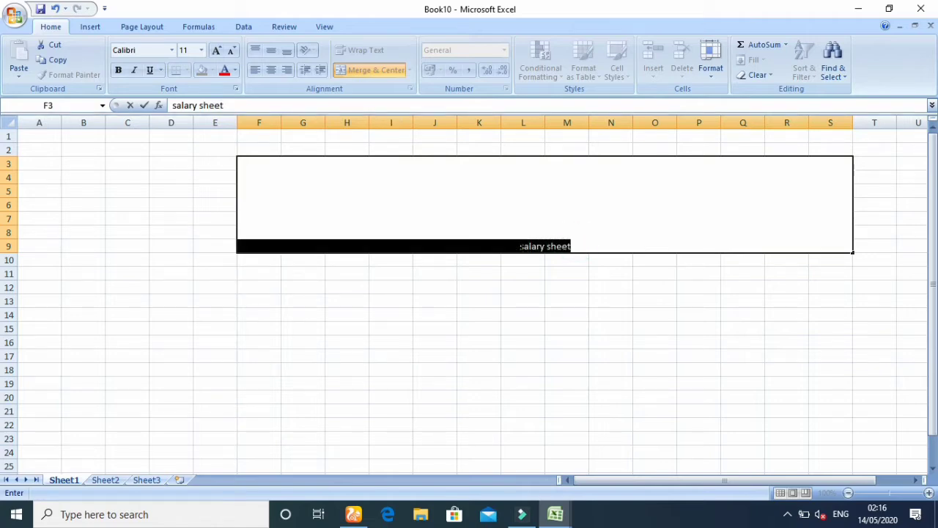
click(118, 71)
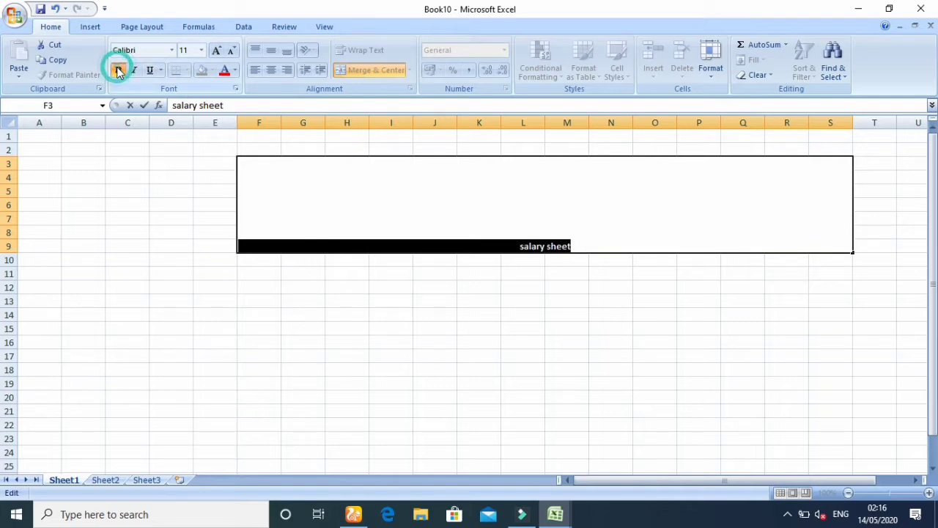
click(219, 50)
click(220, 50)
click(219, 50)
click(219, 50)
click(219, 50)
click(219, 50)
click(219, 50)
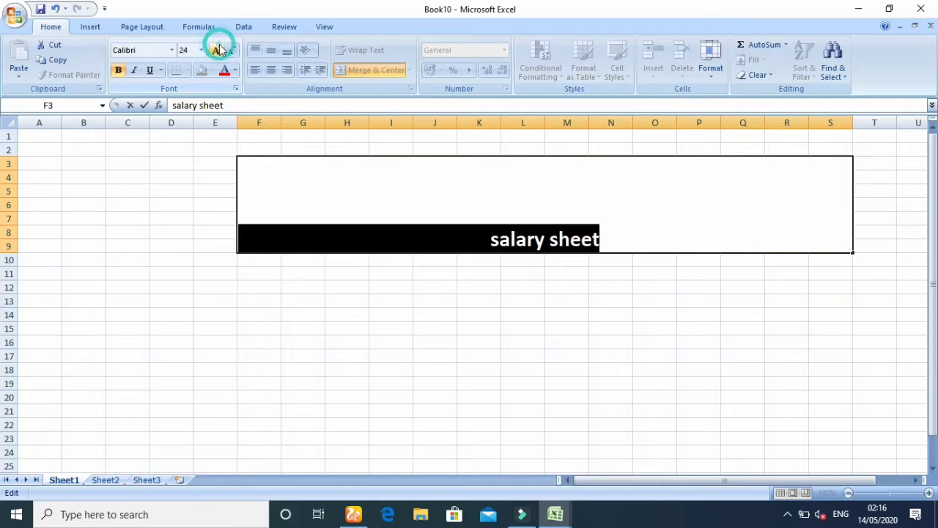
click(219, 50)
click(219, 50)
click(220, 50)
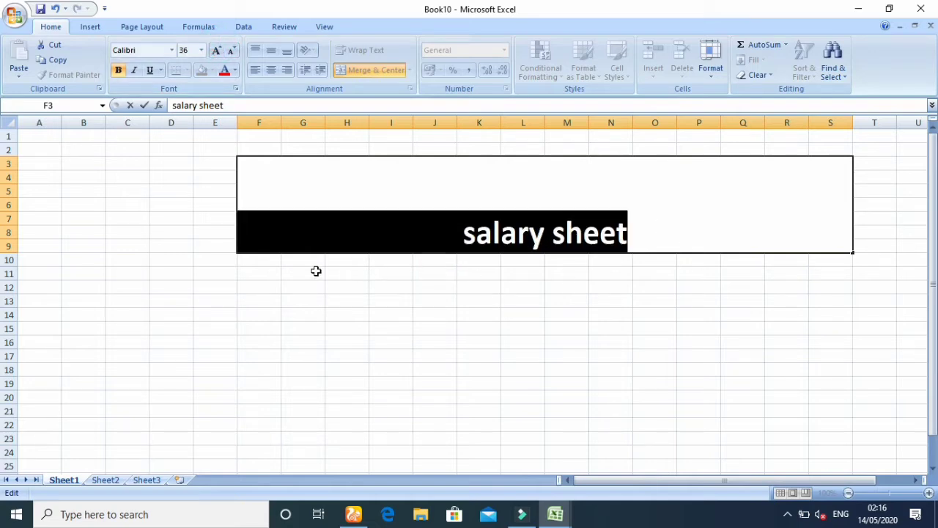
click(244, 271)
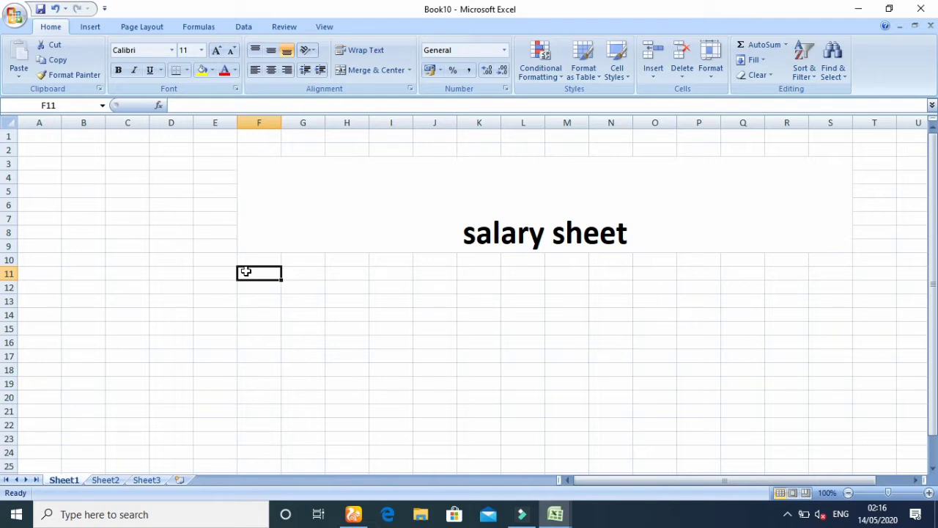
Enter the column headers "employee no" in E11 and "name" in F11.
click(199, 274)
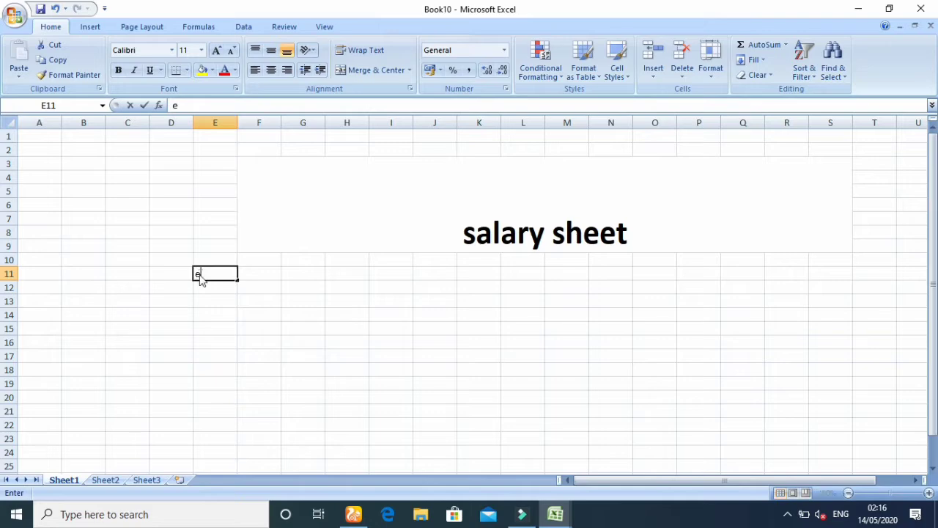
text(empl)
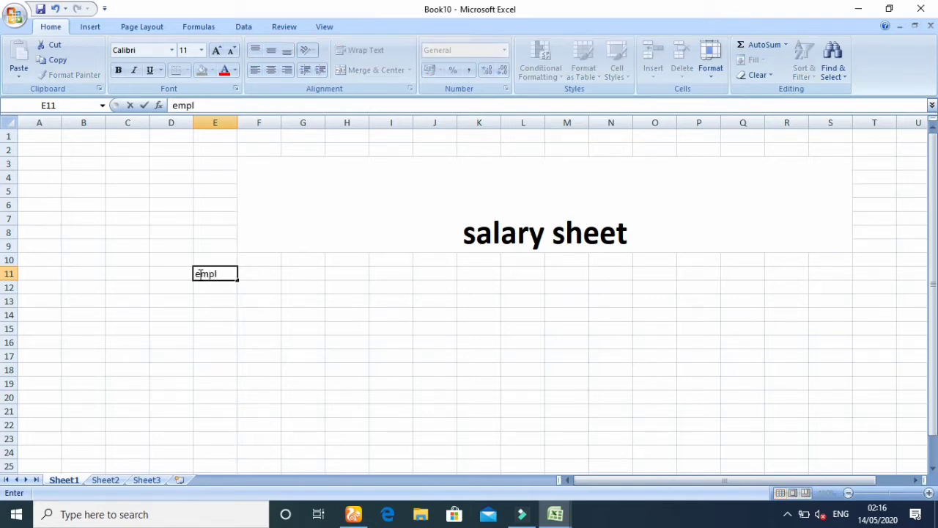
text(oyee no)
key(Tab)
text(na)
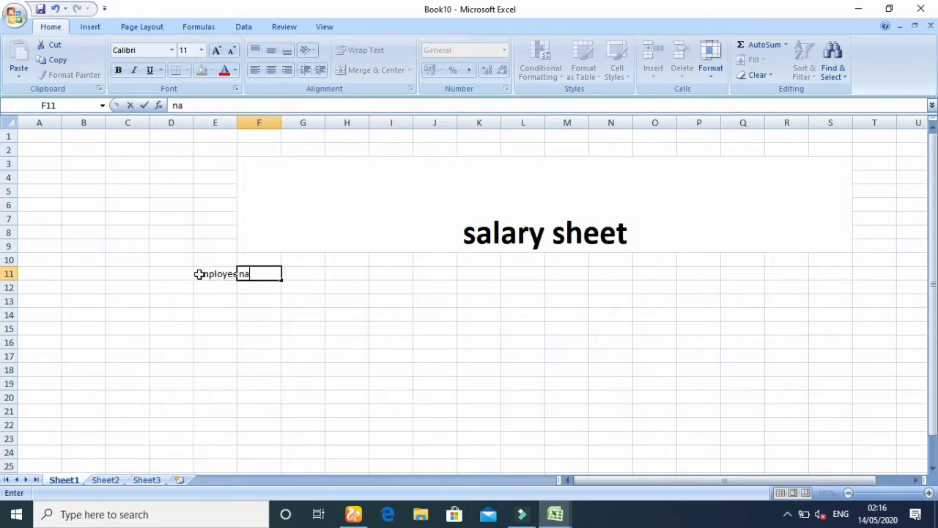
text(me)
key(Tab)
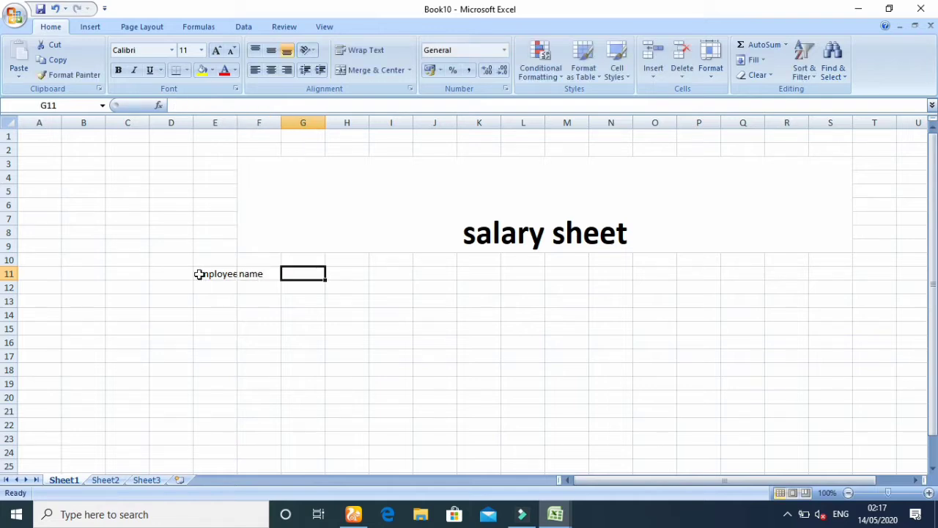
Enter the column headers "joining date" in G11 and "current date" in H11.
text(joini)
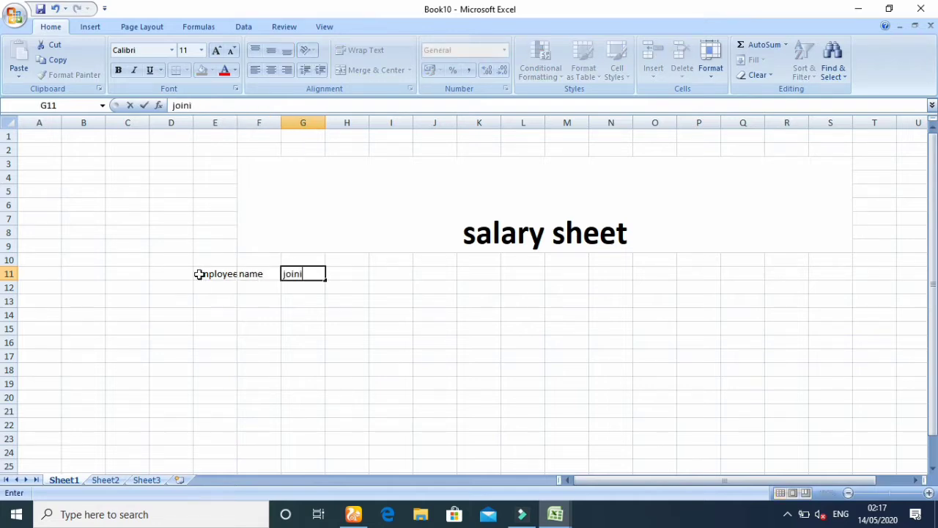
text(ng date)
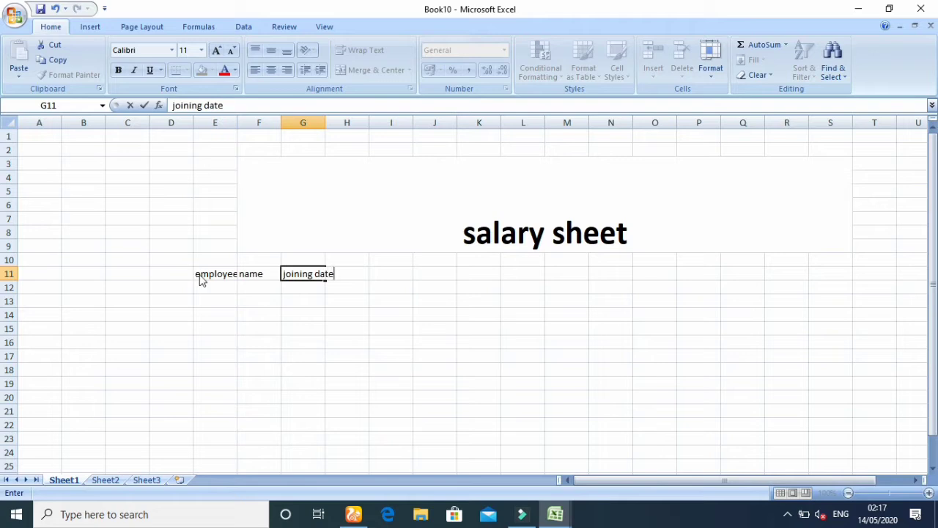
key(Tab)
text(c)
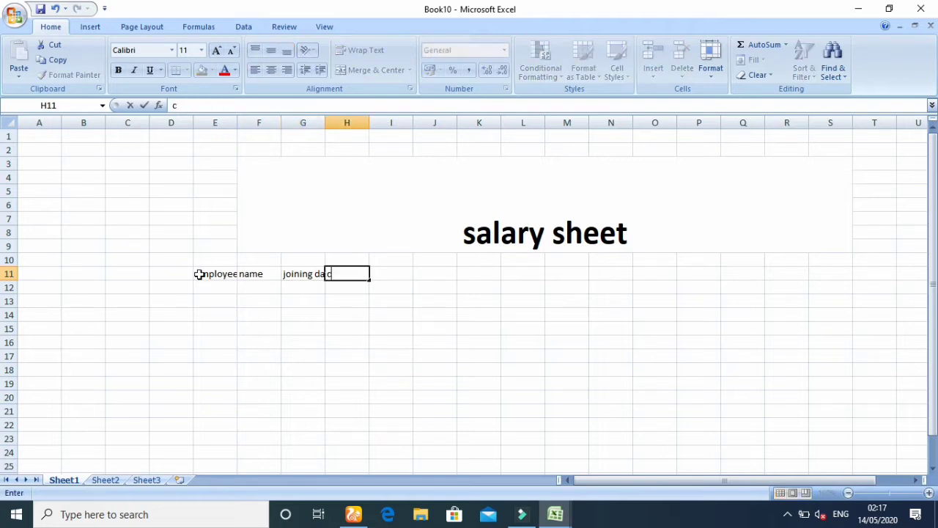
text(urrent date)
key(Tab)
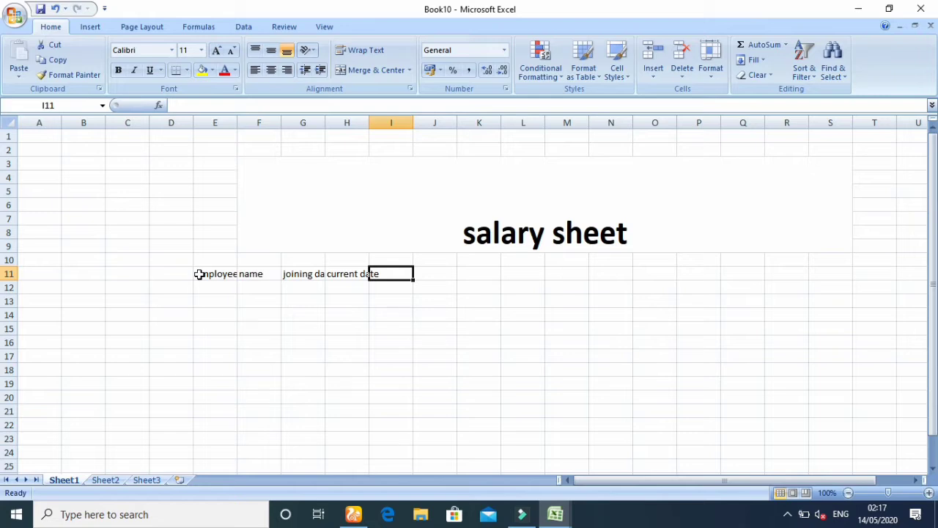
Enter the column headers "total years", "total month" and "total days" in cells I11 to K11.
text(t)
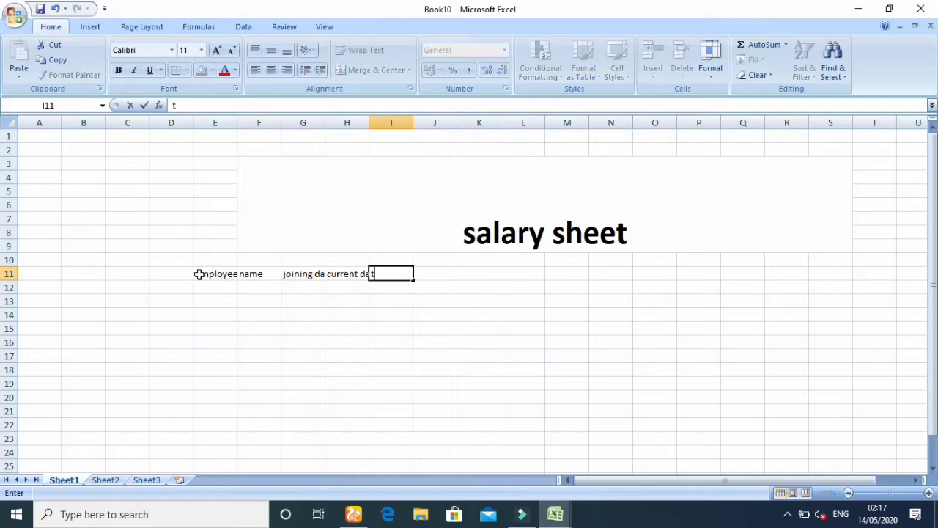
text(otal years)
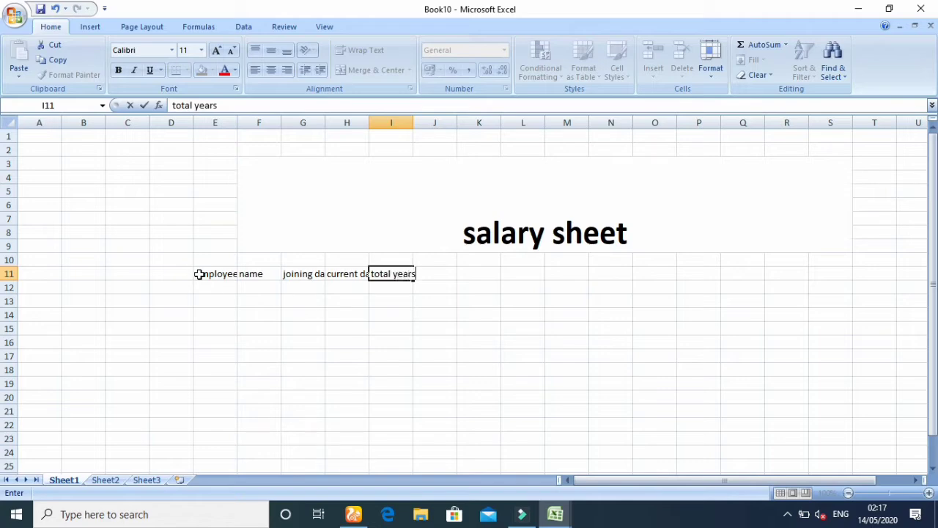
key(Tab)
text(tot)
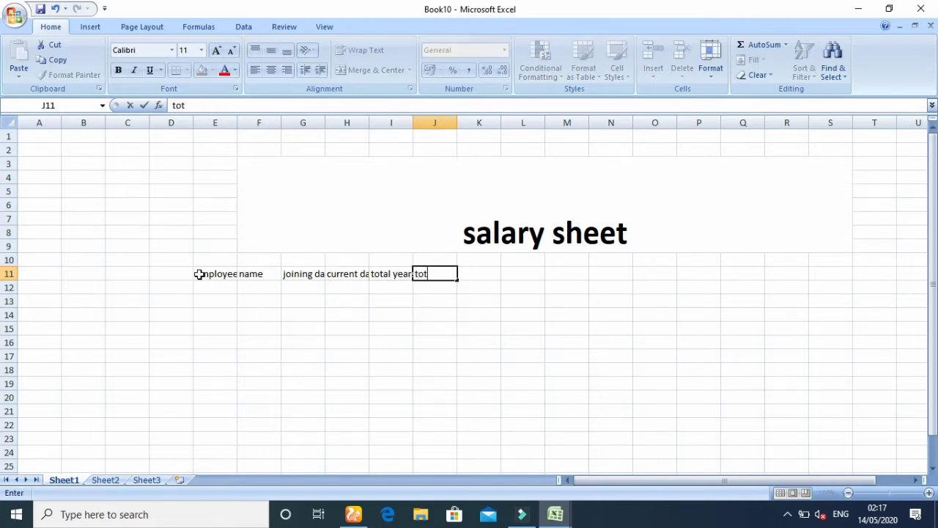
text(al month)
key(Tab)
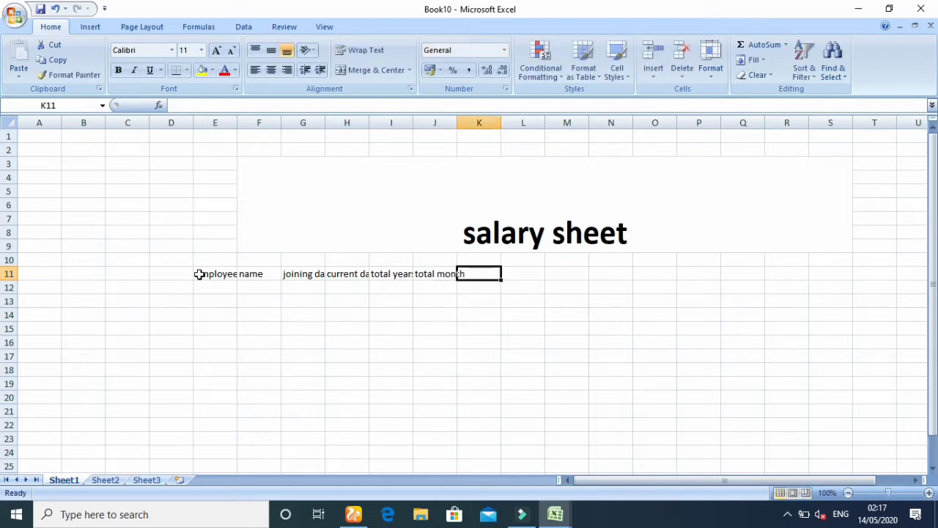
text(tota)
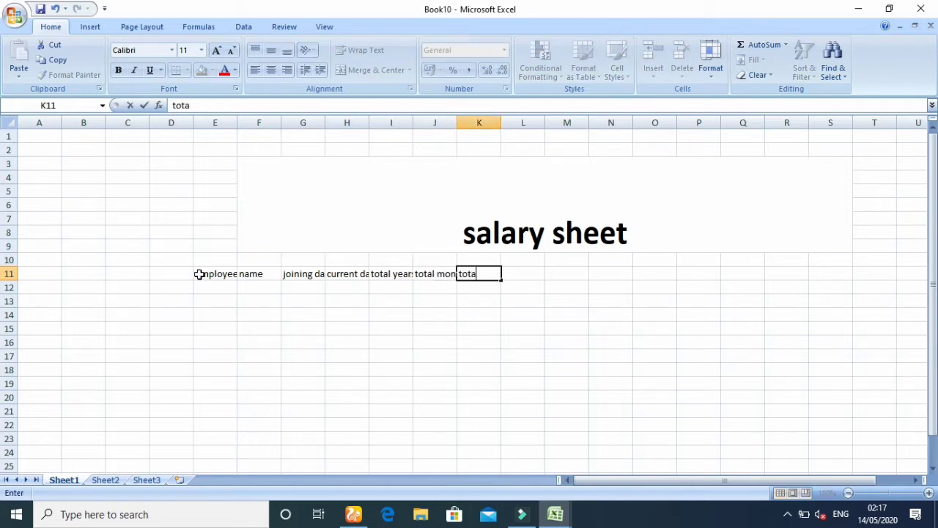
text(l days)
key(Tab)
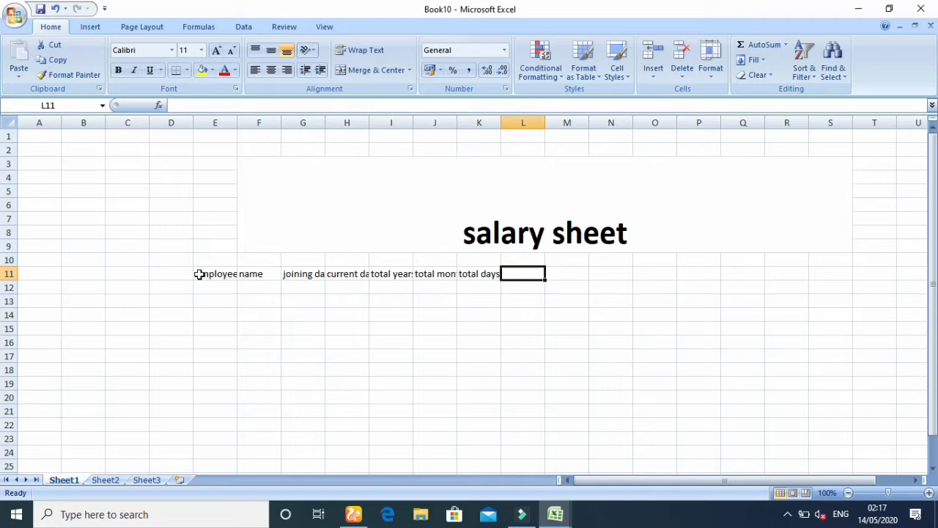
Enter the column headers "basic pay", "med_allow5%" and "con_allow7%" in cells L11 to N11.
text(b)
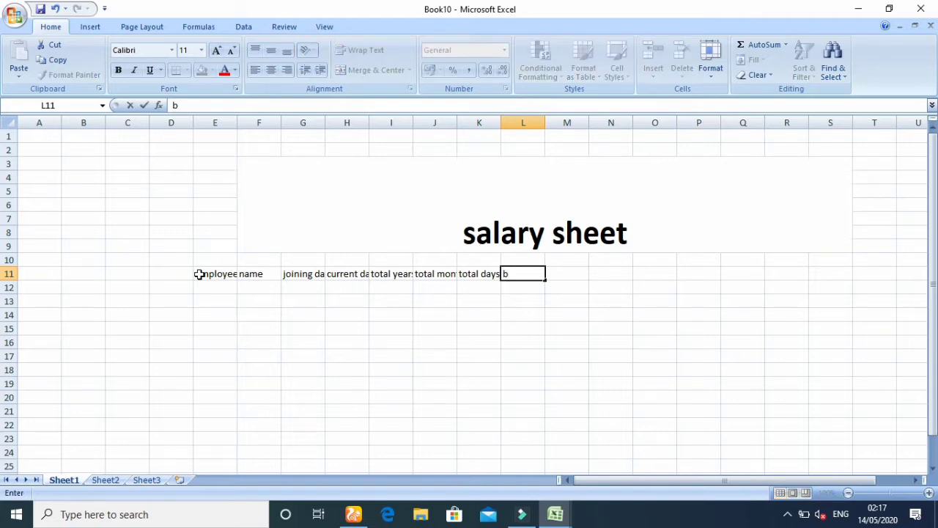
text(asic pay)
key(Tab)
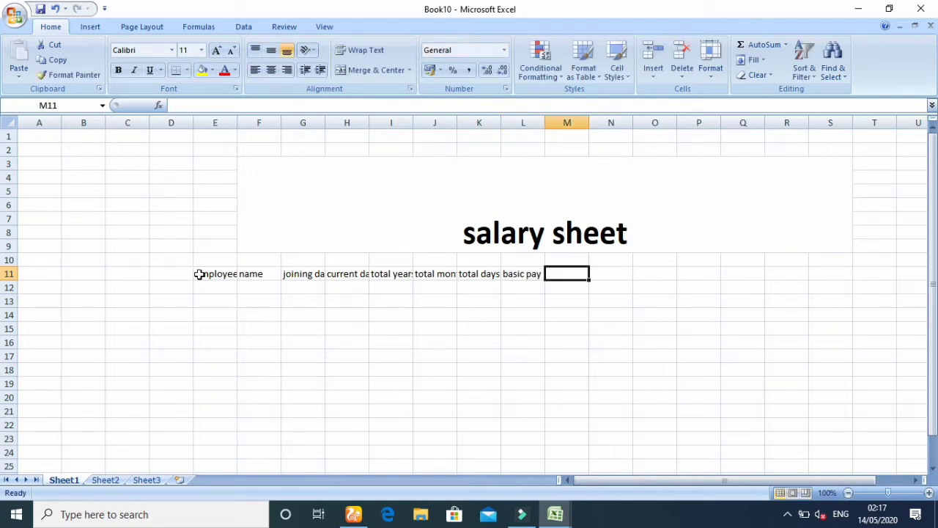
text(med)
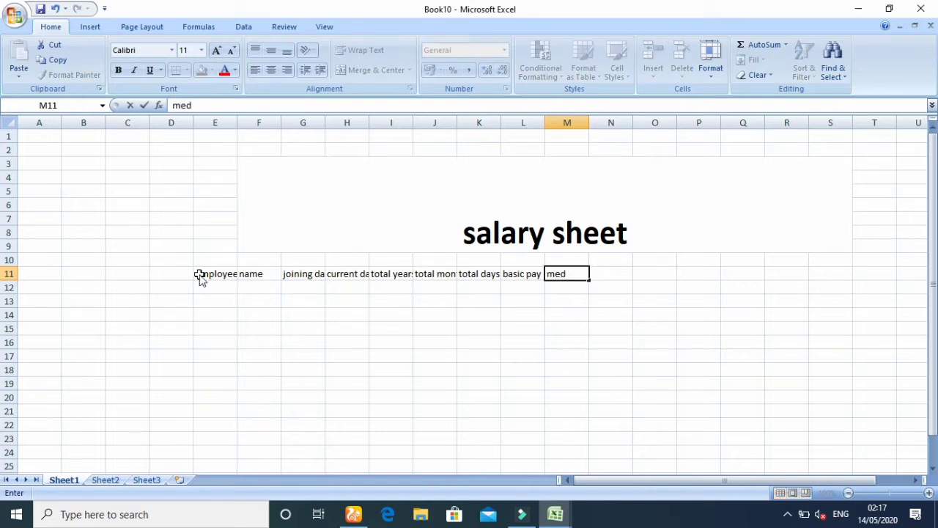
text(_allow5%)
key(Tab)
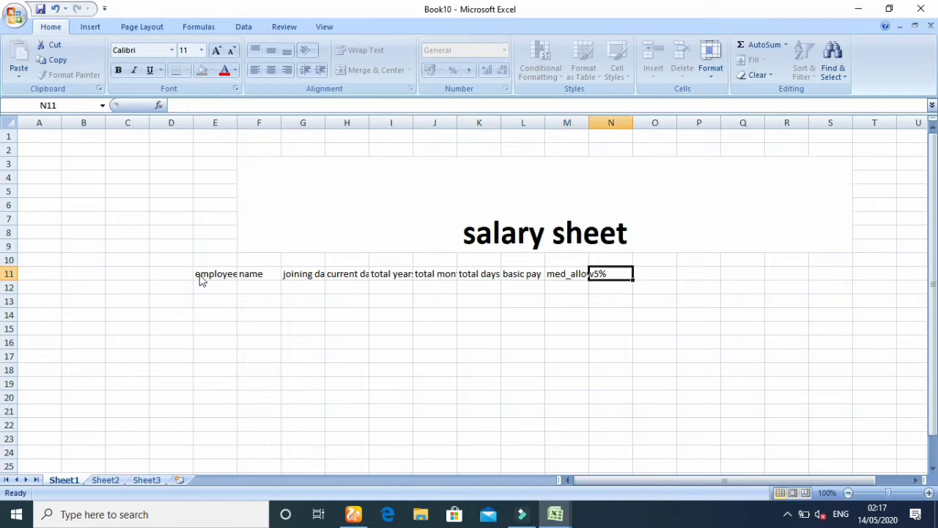
text(con)
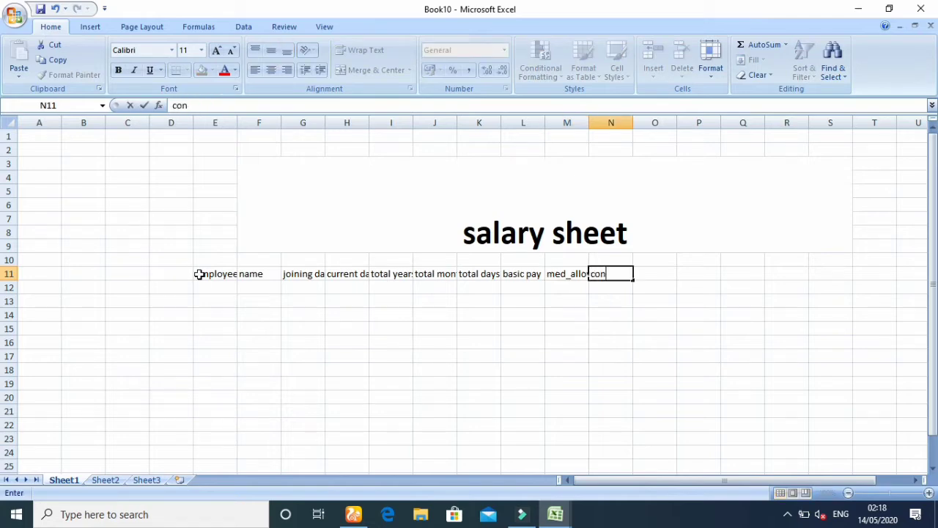
text(_allow)
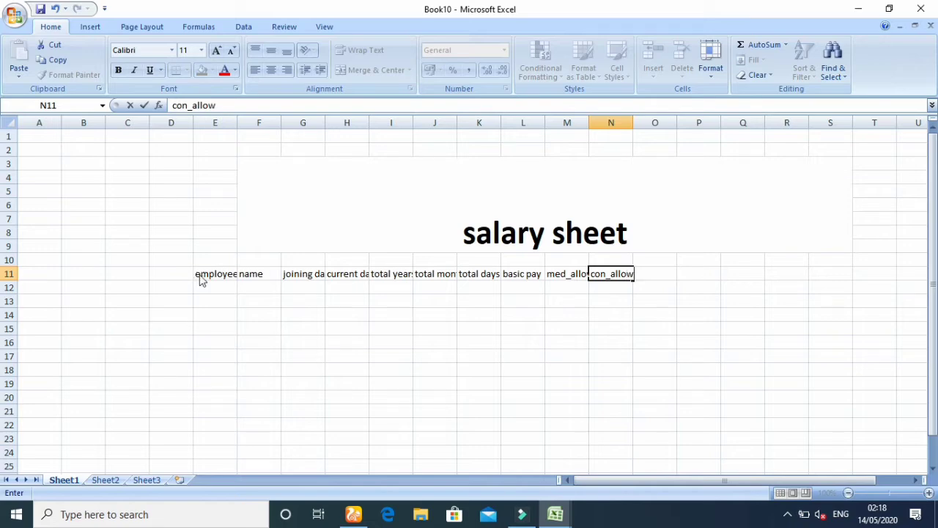
text(7%)
key(Tab)
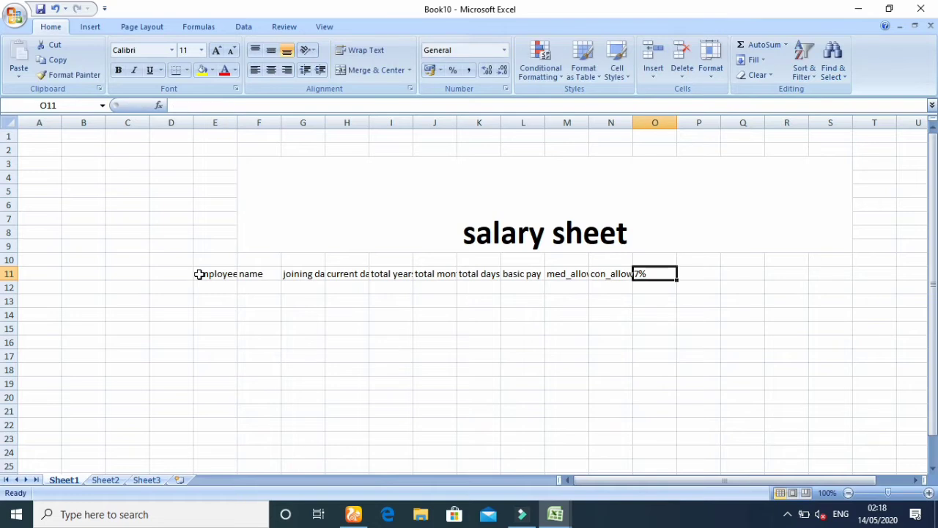
Enter the column headers "h rent10%" in O11 and "gross pay" in P11.
text(h re)
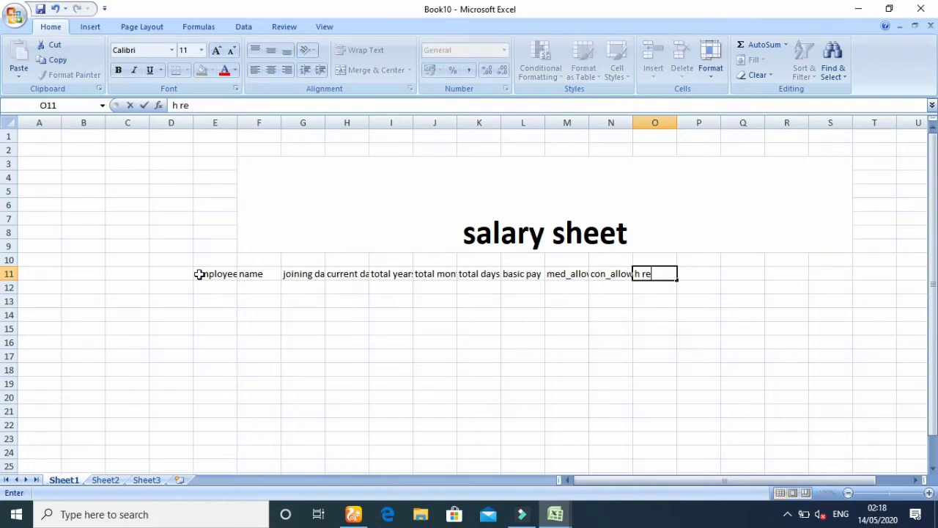
text(nt10%)
key(Tab)
text(gr)
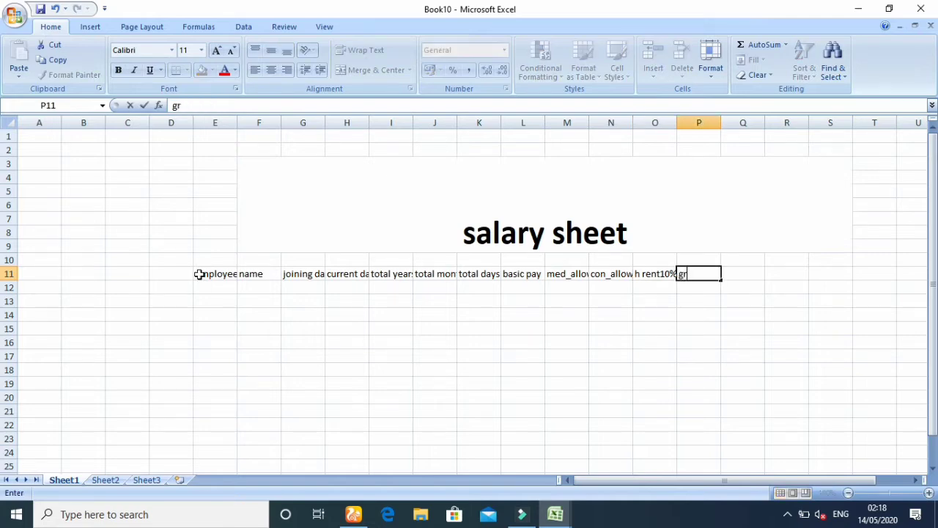
text(oss pay)
key(Tab)
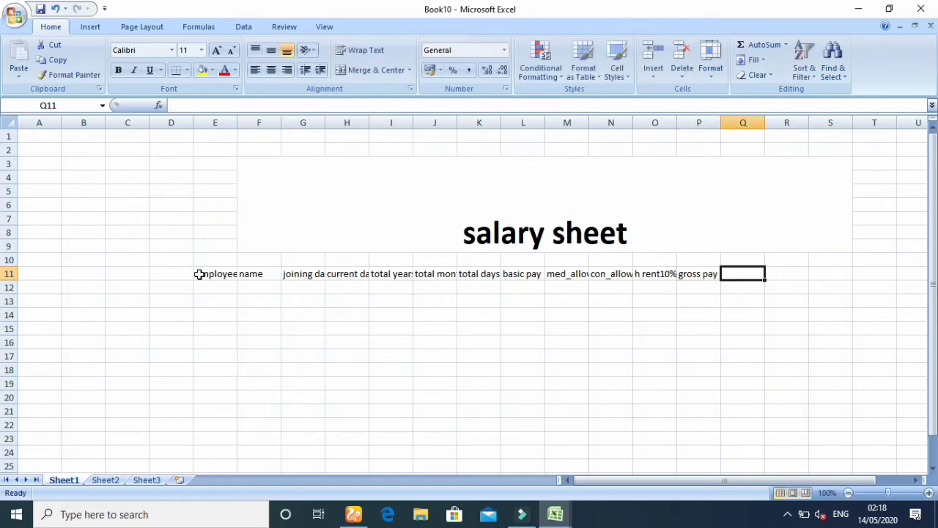
Enter the column headers "advance", "bouns" and "net" in cells Q11 to S11.
text(a)
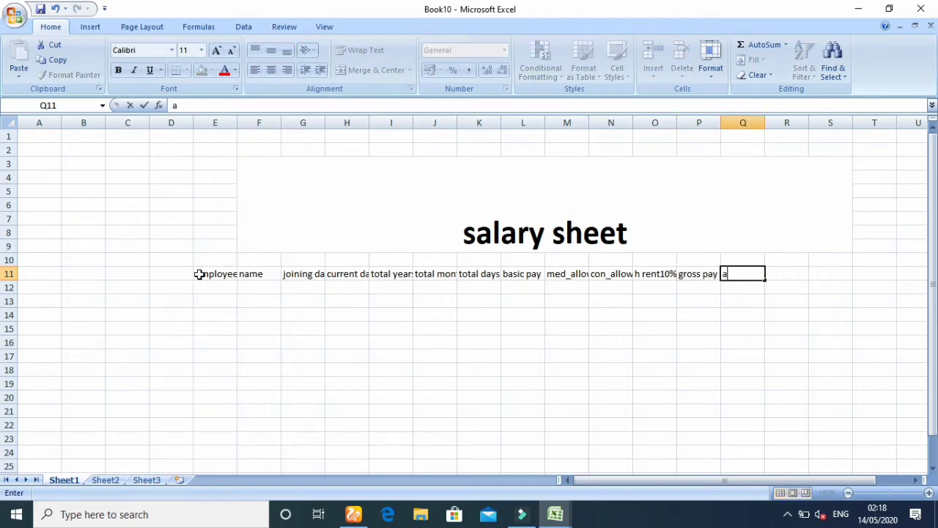
text(dvance)
key(Tab)
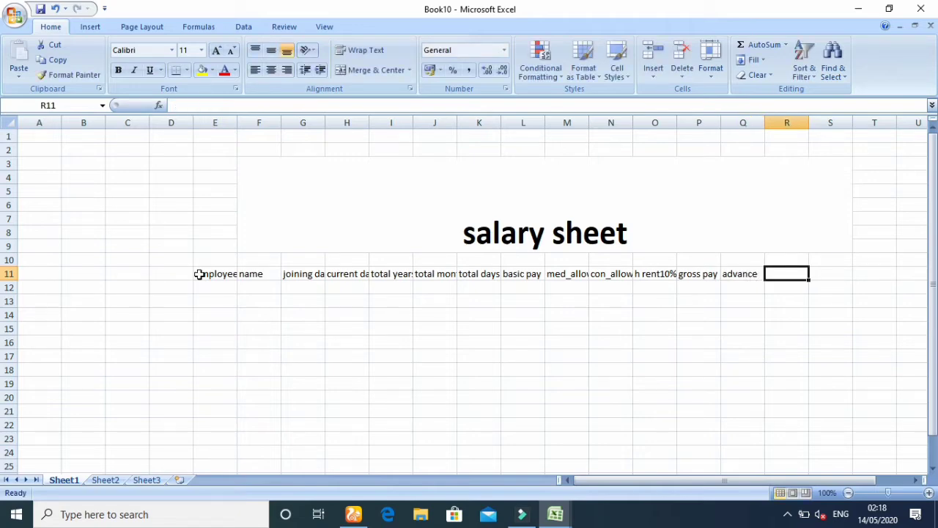
text(bouns)
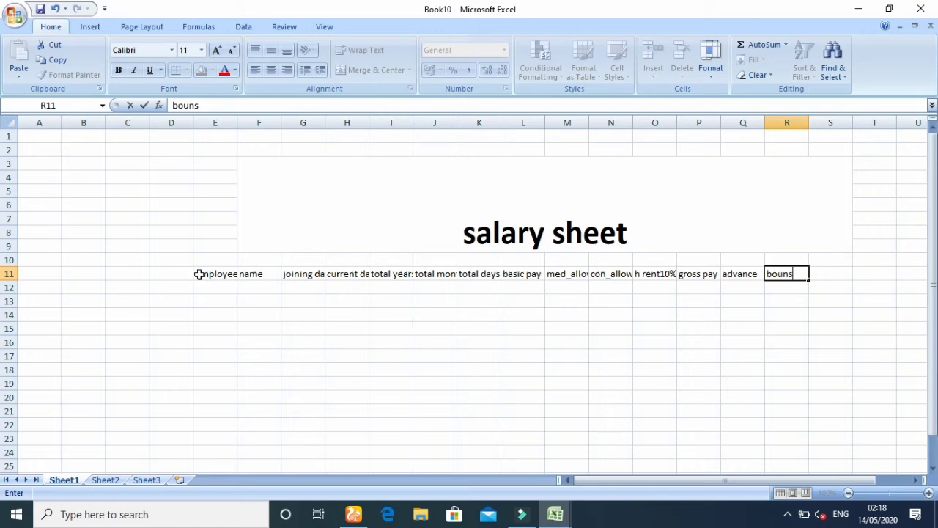
key(Tab)
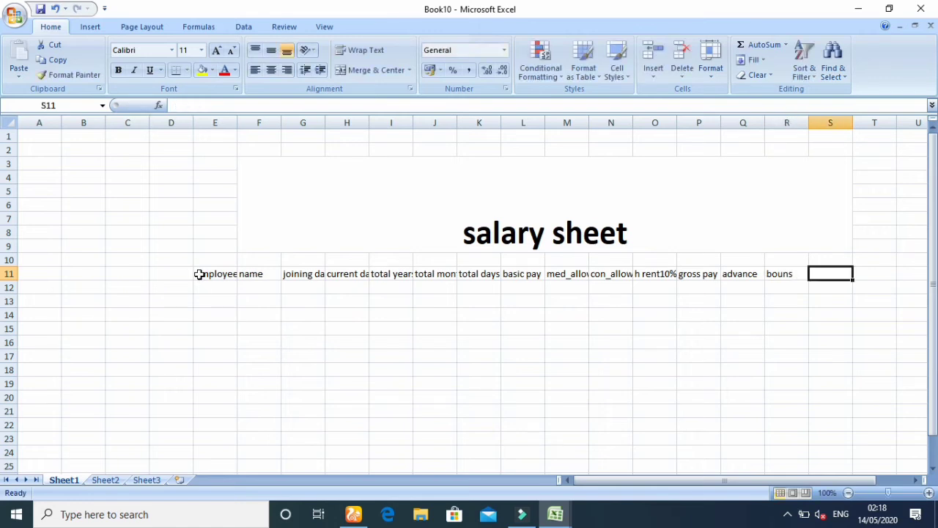
text(net)
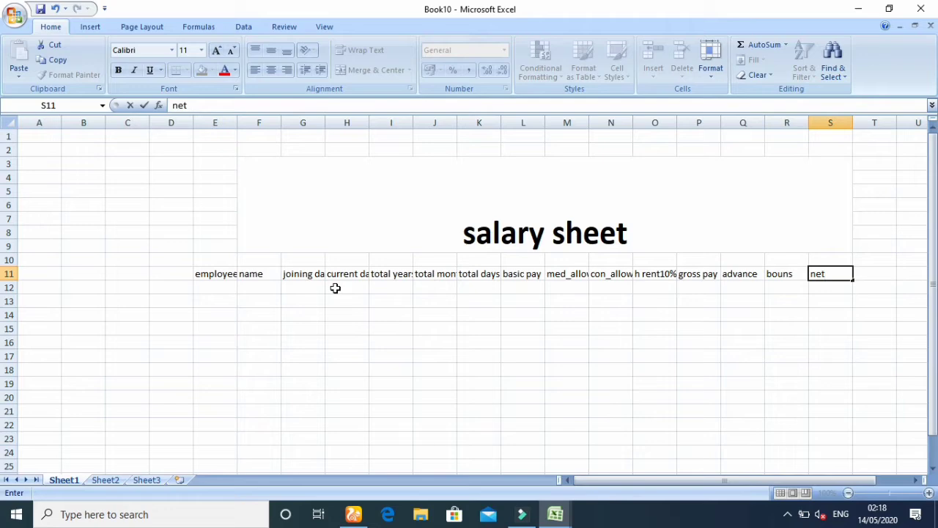
click(210, 273)
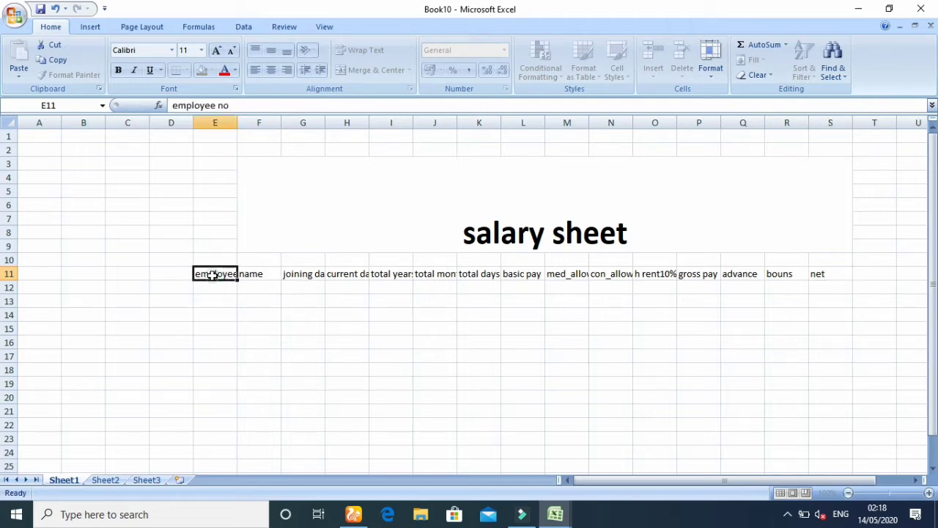
Auto-fit the widths of columns E, G and H to their employee number, joining date and current date headers.
double_click(237, 123)
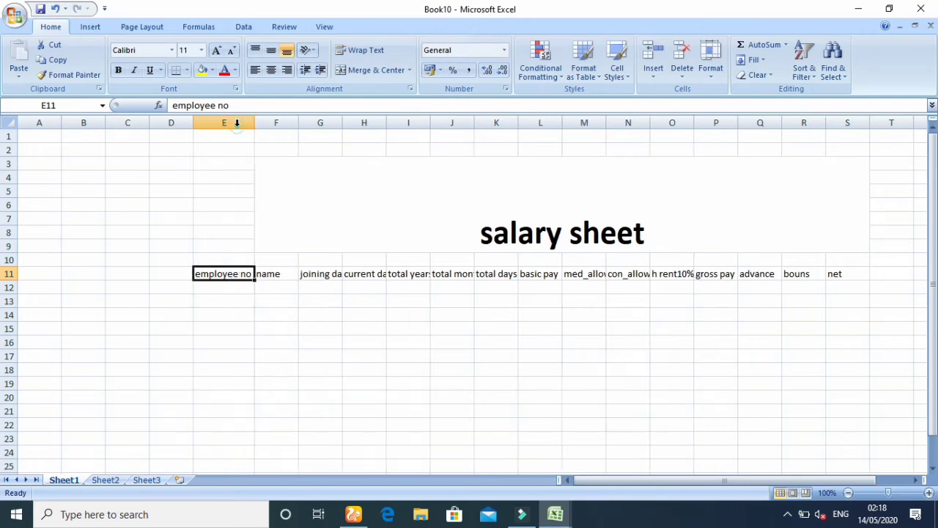
click(326, 273)
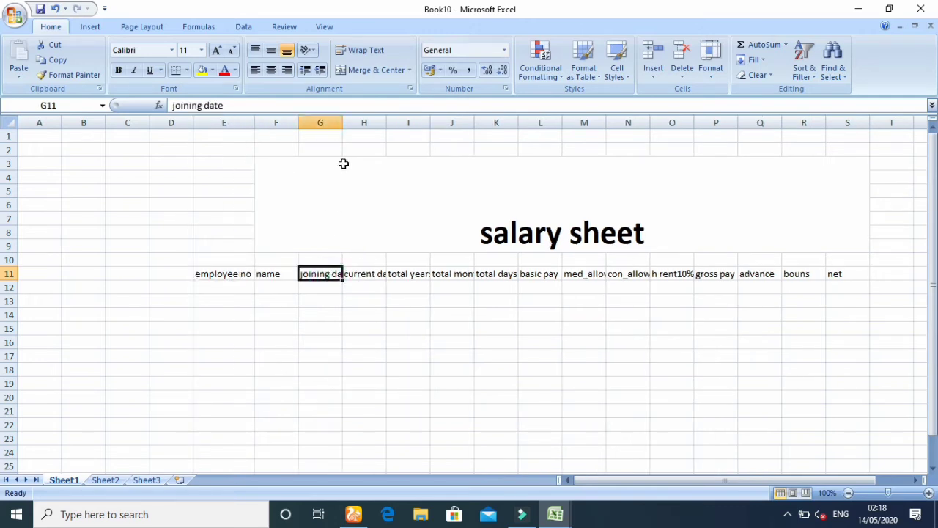
double_click(341, 122)
click(377, 275)
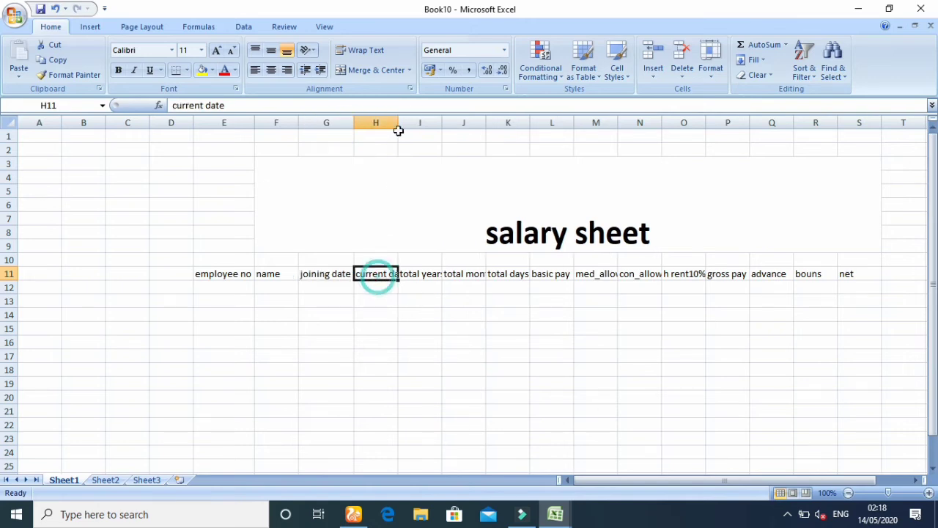
double_click(397, 122)
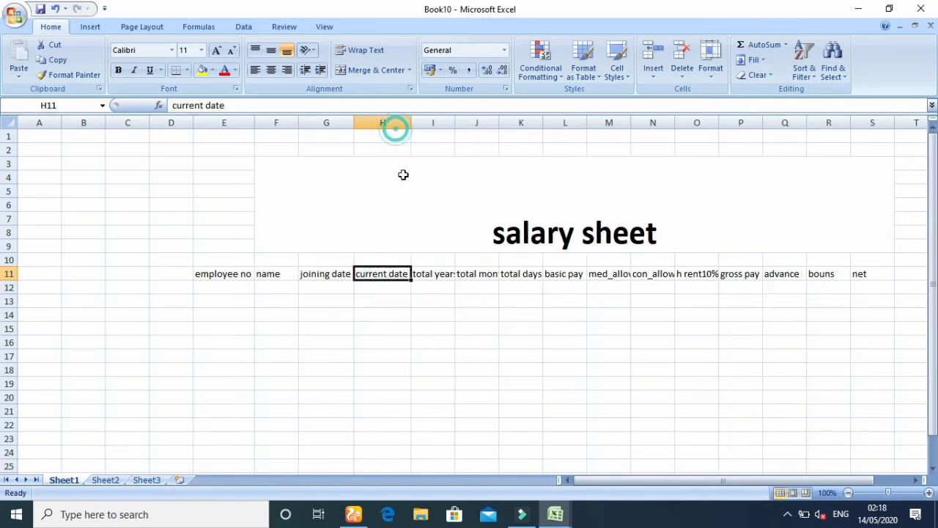
Auto-fit the widths of columns I and J to the "total years" and "total month" headers.
click(431, 274)
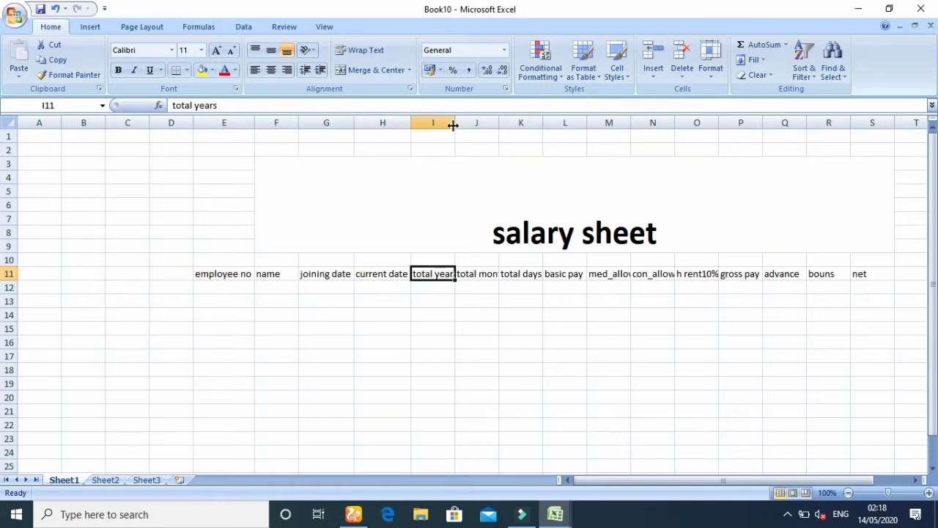
double_click(460, 122)
click(435, 123)
click(482, 275)
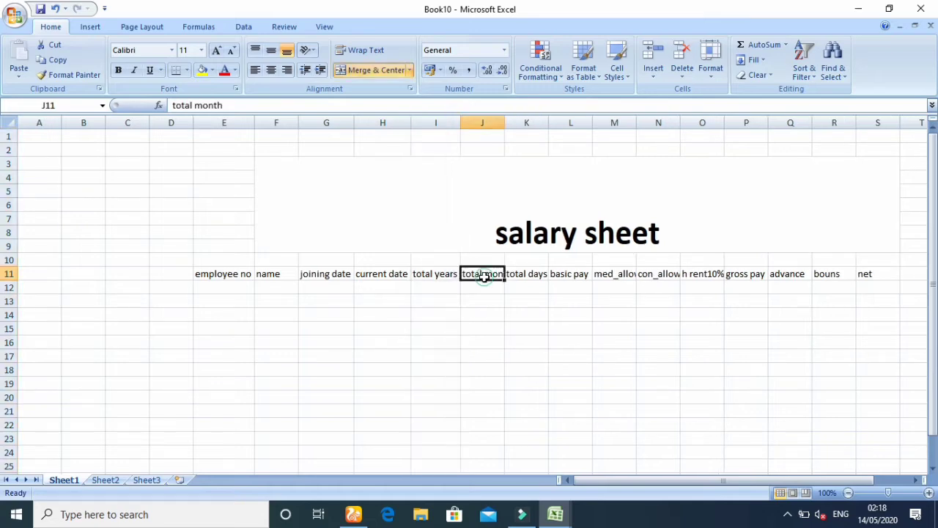
double_click(505, 124)
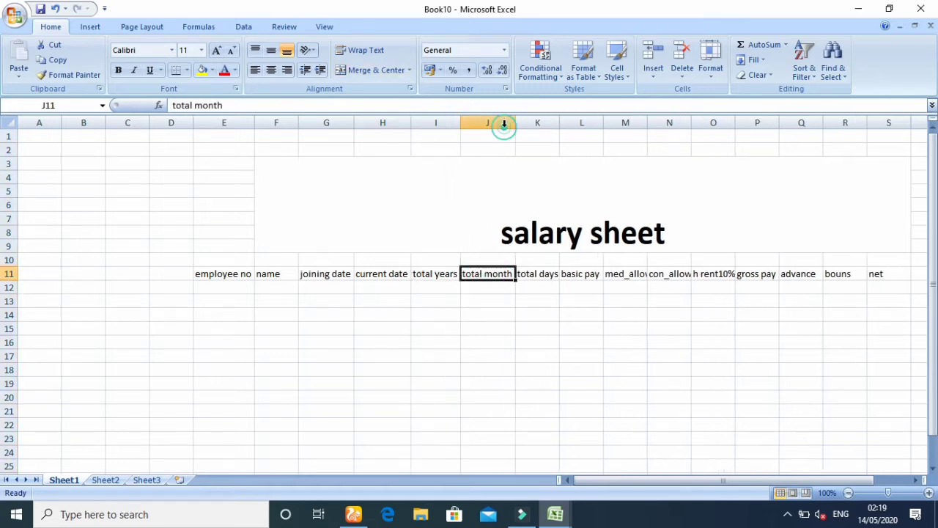
Auto-fit the widths of columns M and N to the medical and conveyance allowance headers.
click(628, 276)
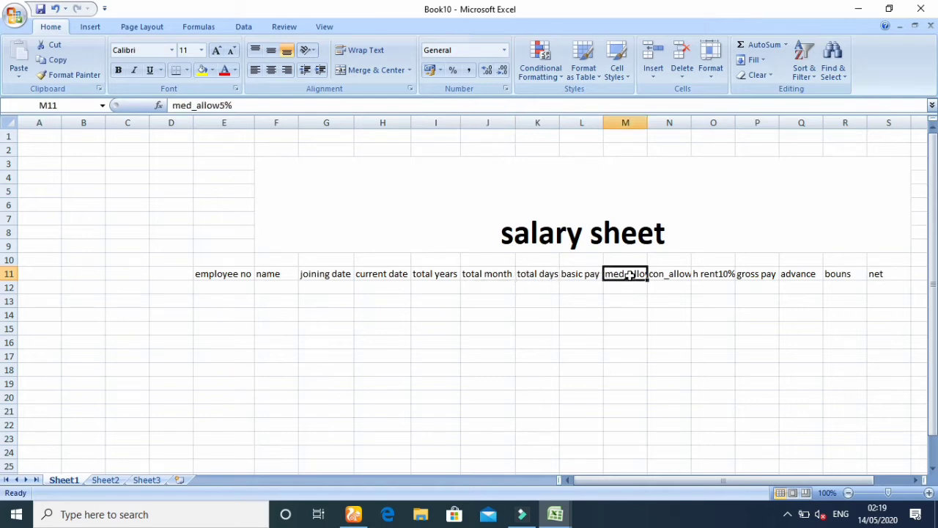
double_click(647, 124)
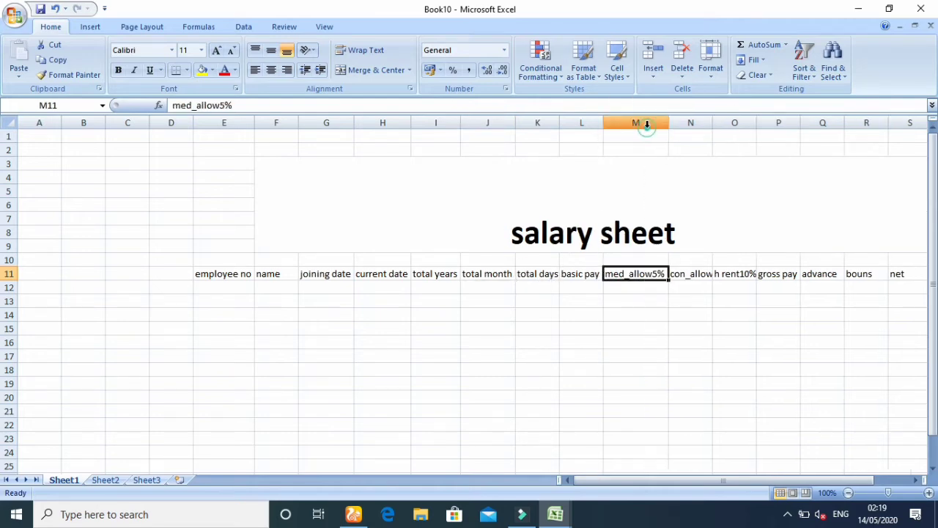
click(689, 273)
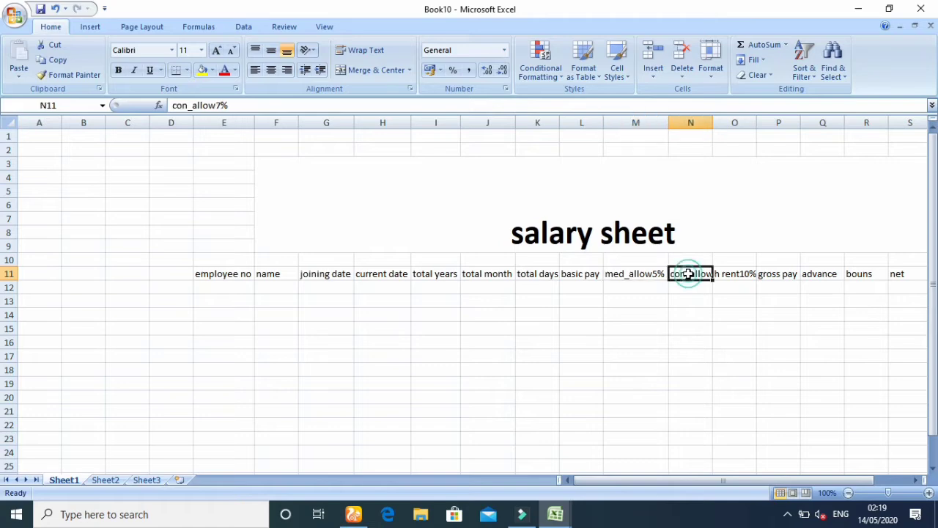
double_click(713, 123)
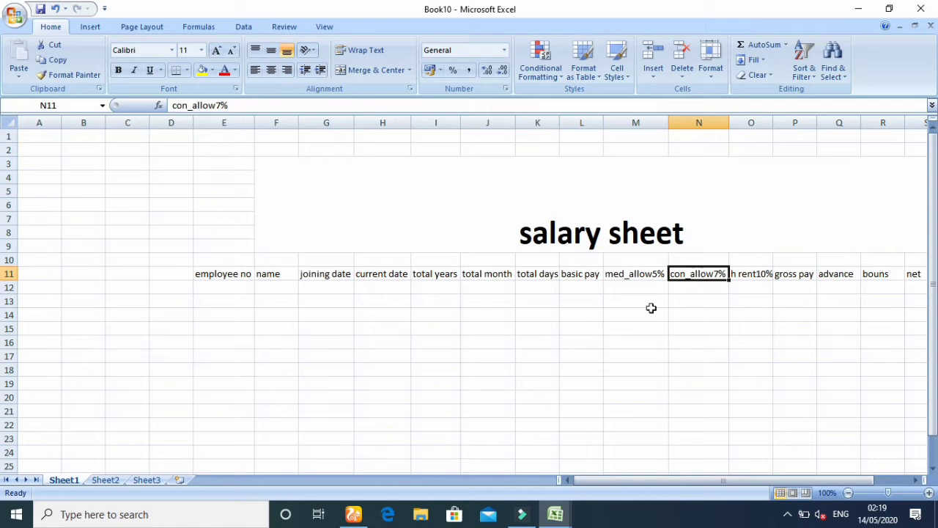
Enter employee number 1 in E12 and the first employee's name in F12.
click(204, 291)
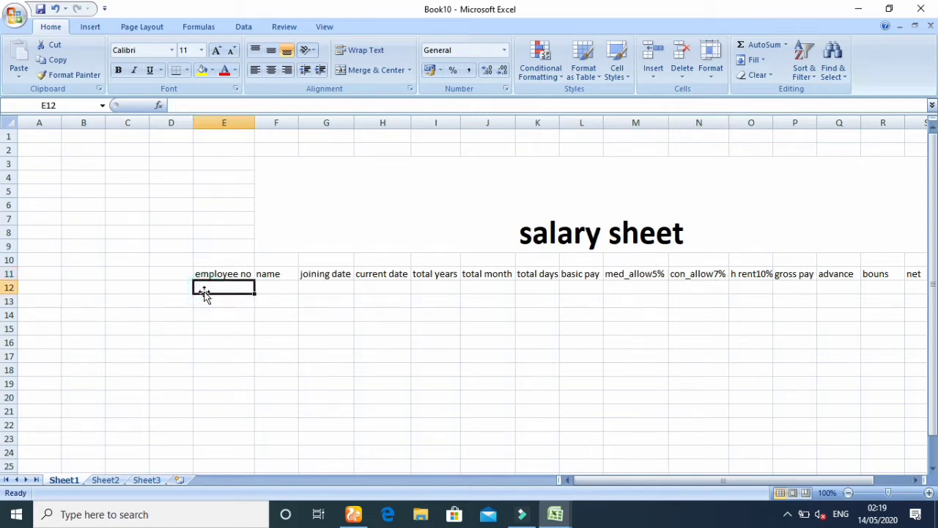
text(1)
key(Tab)
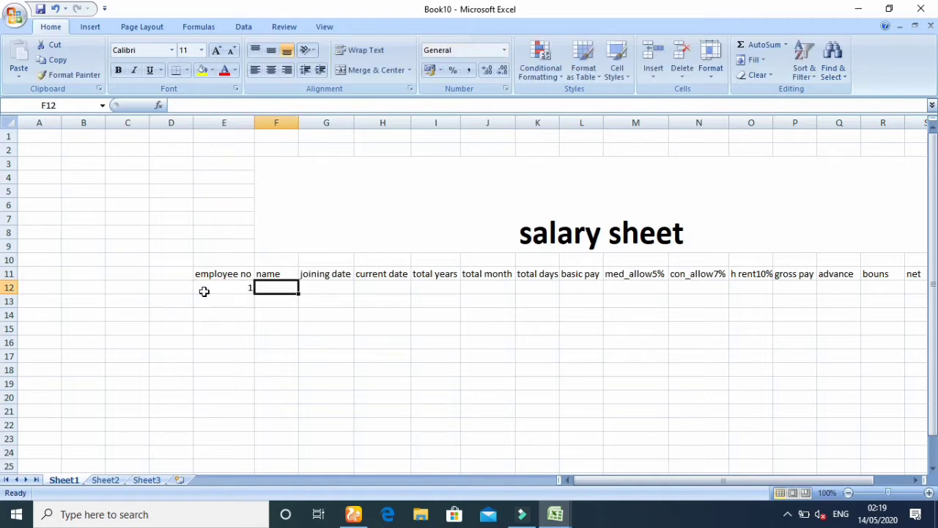
text(iqra)
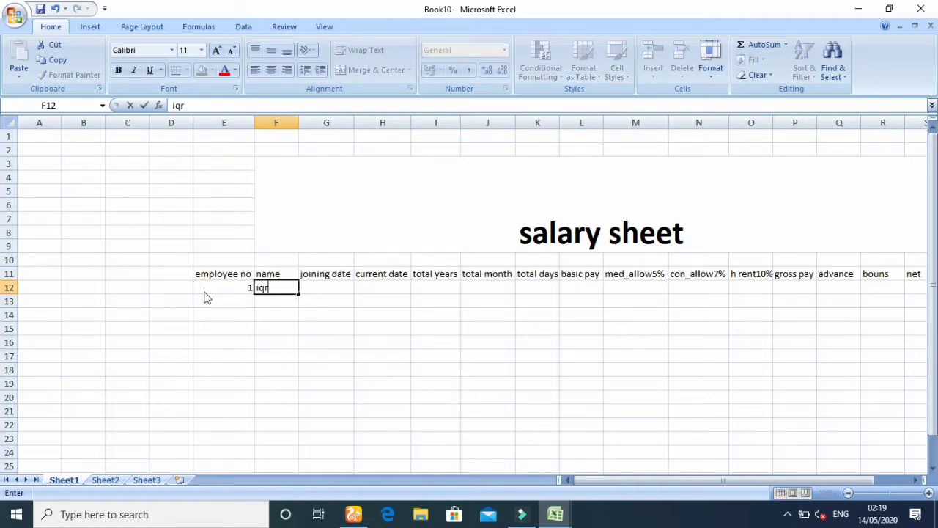
key(Tab)
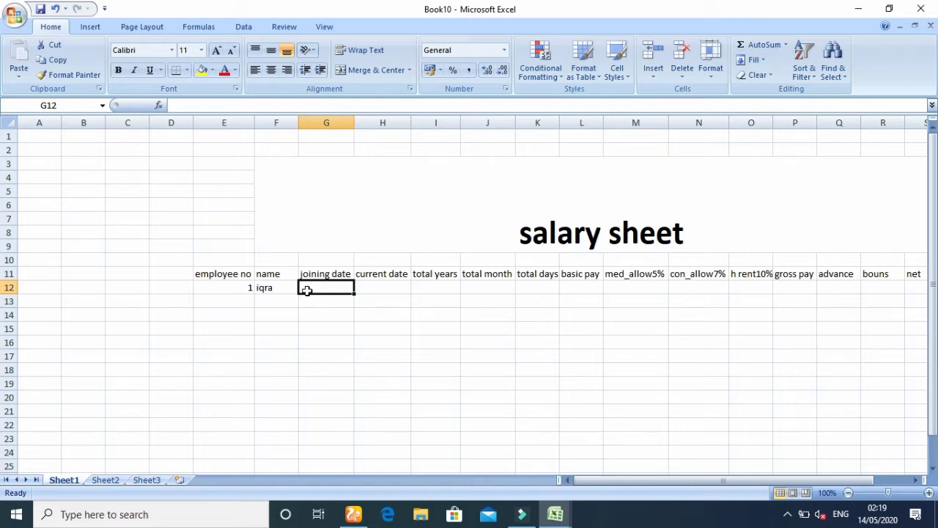
Enter the first employee's joining date in G12 with the formula =date(2000,3,4).
text(=date)
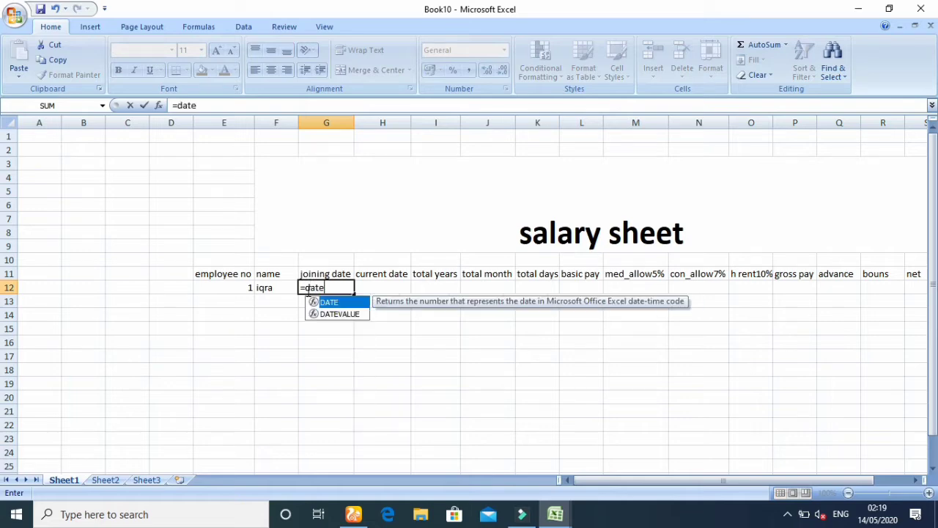
text(()
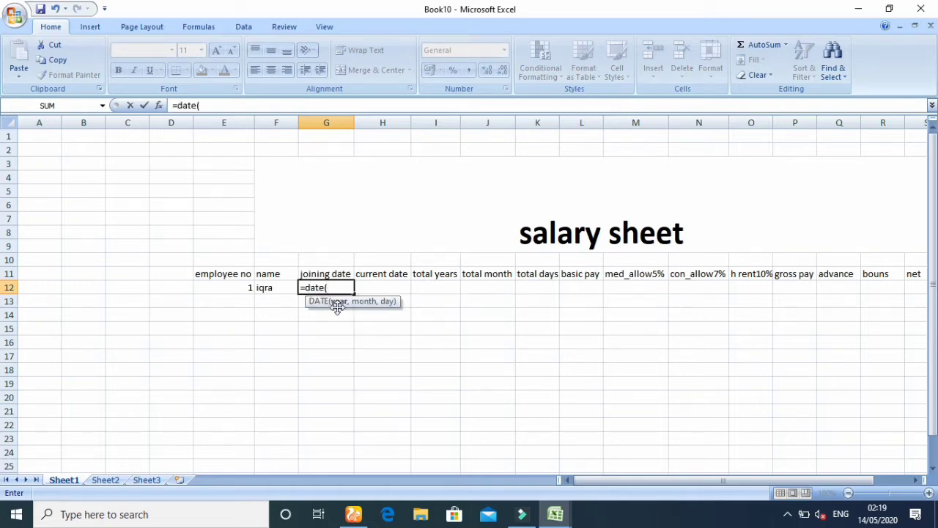
text(2000)
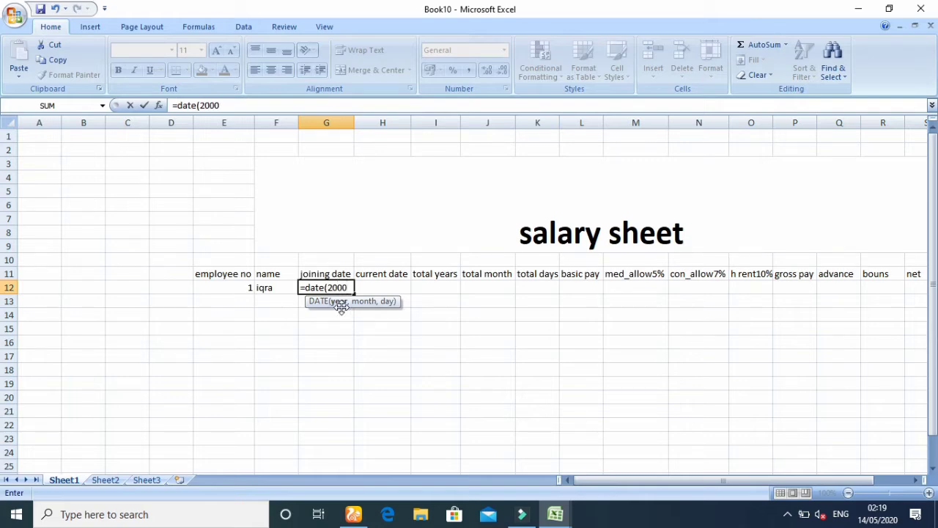
text(,3,)
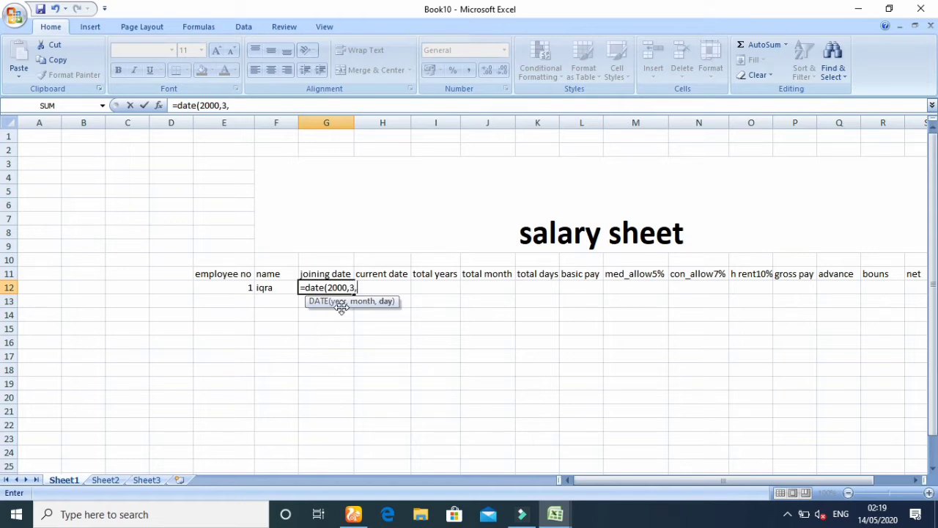
text(4))
key(Return)
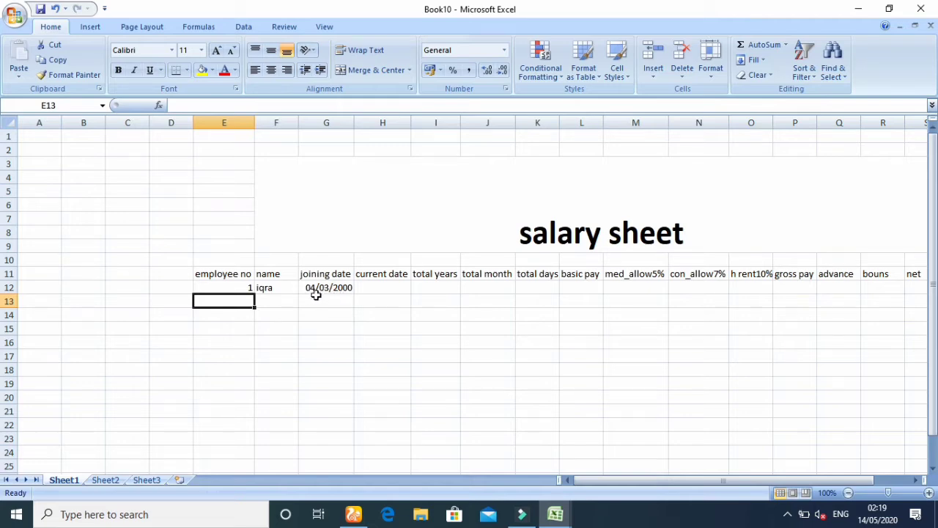
Format cell E13 as a date of type *14/03/2001 with the English (U.K.) locale.
click(411, 89)
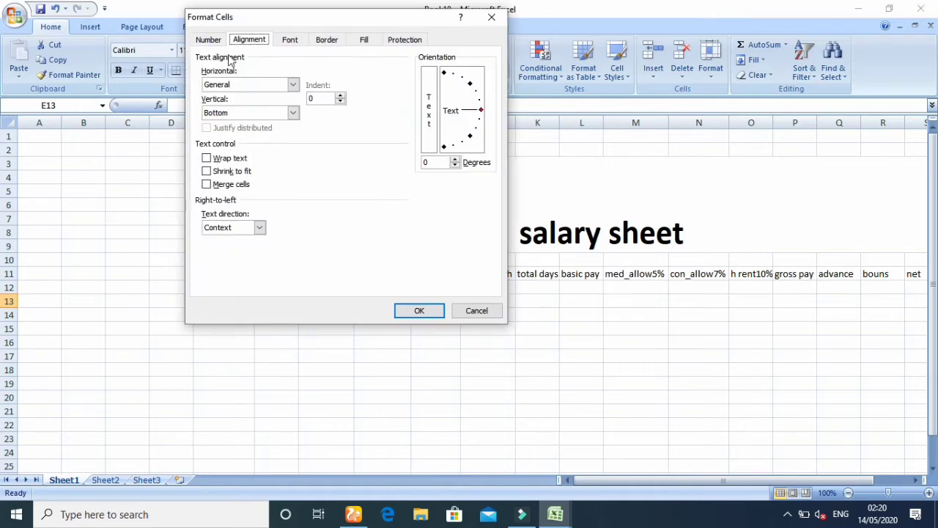
click(208, 40)
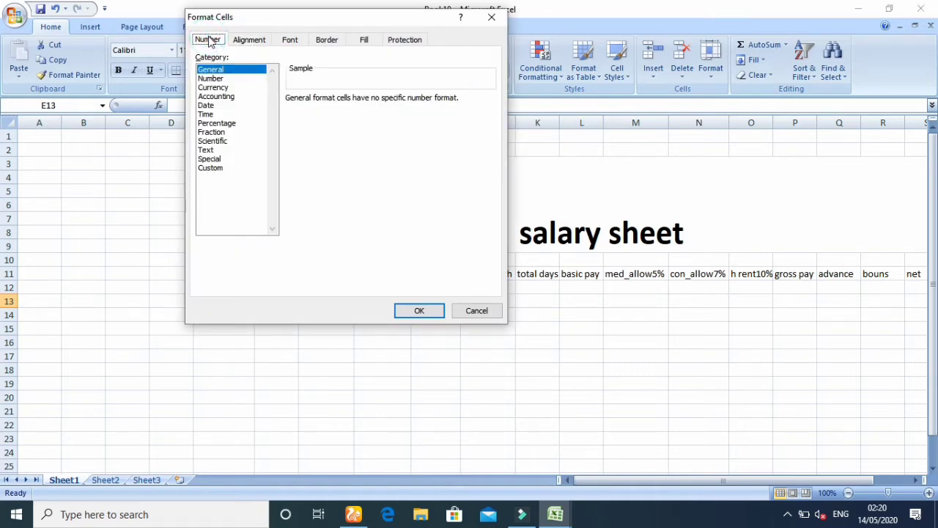
click(206, 105)
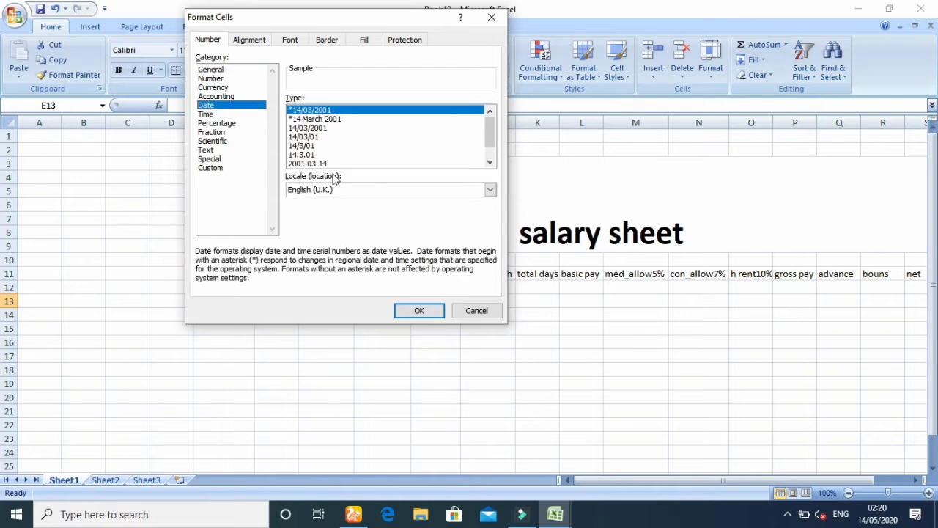
click(489, 189)
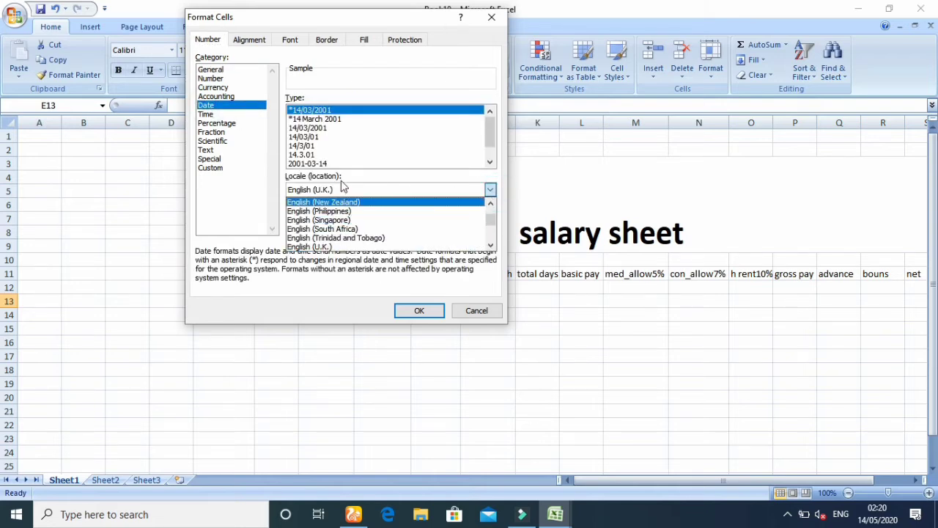
click(407, 306)
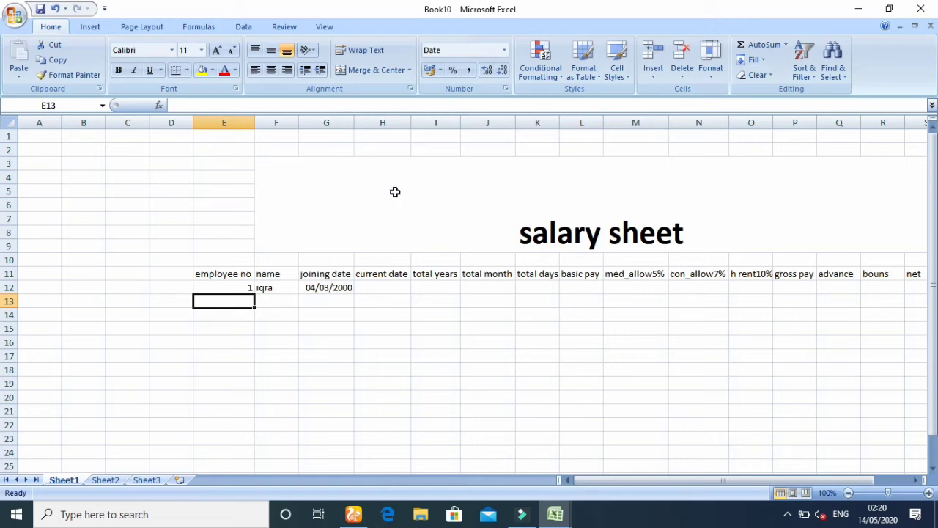
Reapply the date type *14/03/2001 with the English (U.K.) locale to cell E13.
key(ctrl+1)
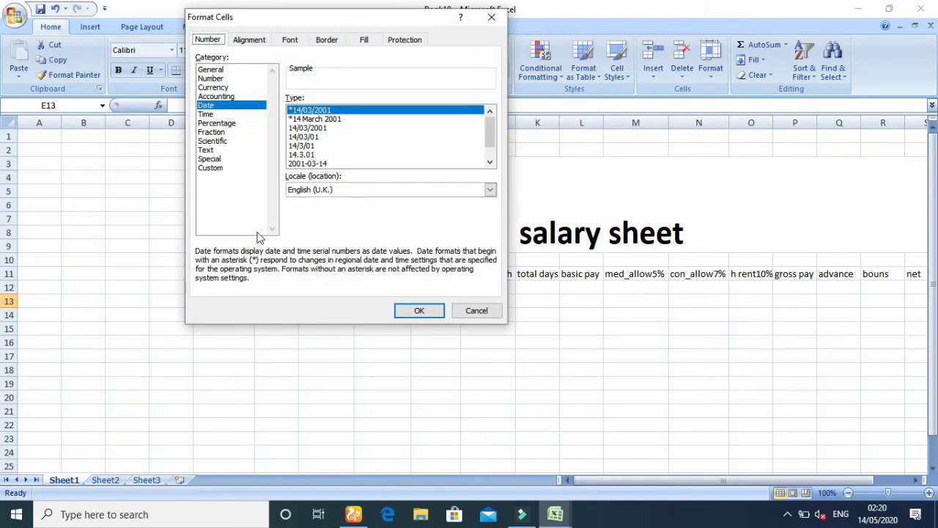
click(417, 312)
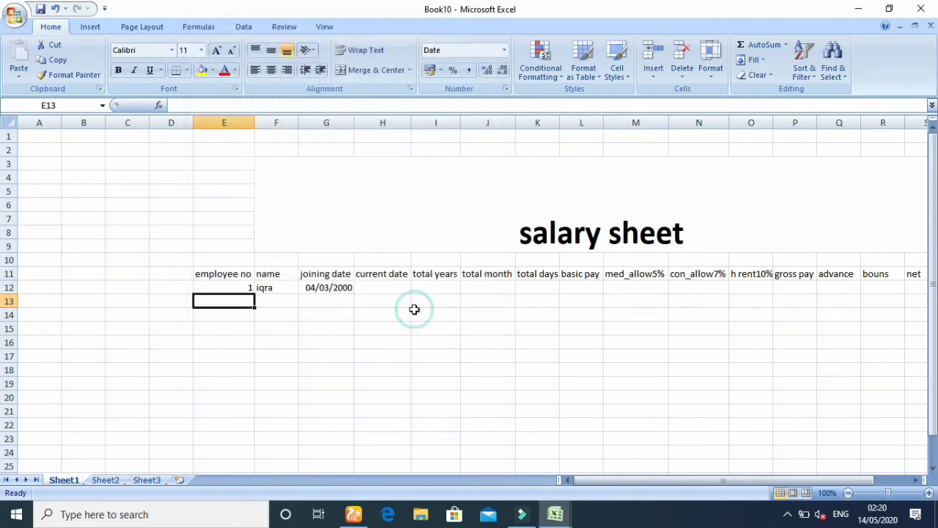
Enter the first employee's current date in H12 with the formula =today().
click(367, 288)
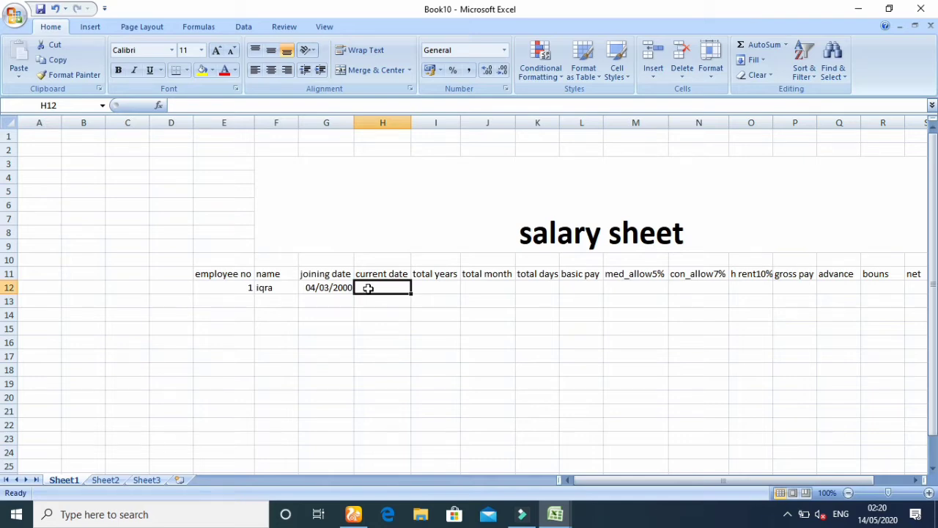
text(=todat)
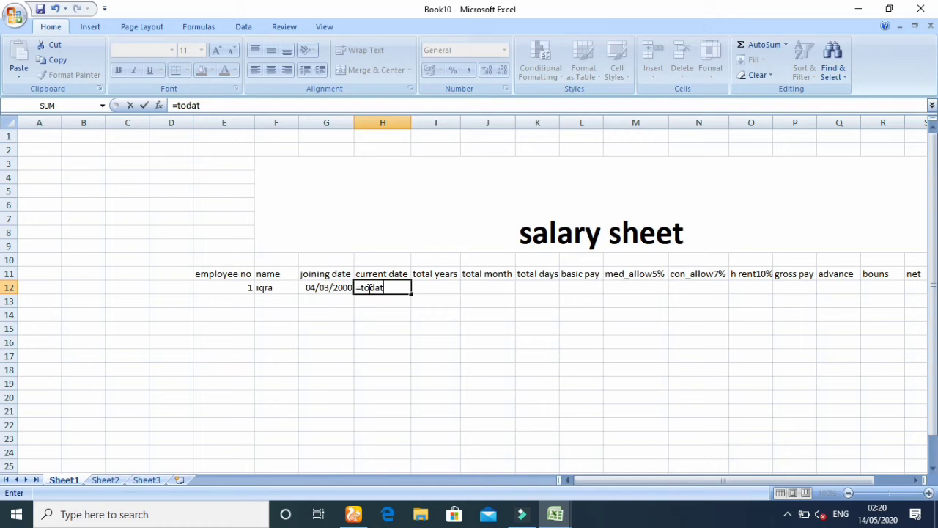
key(BackSpace)
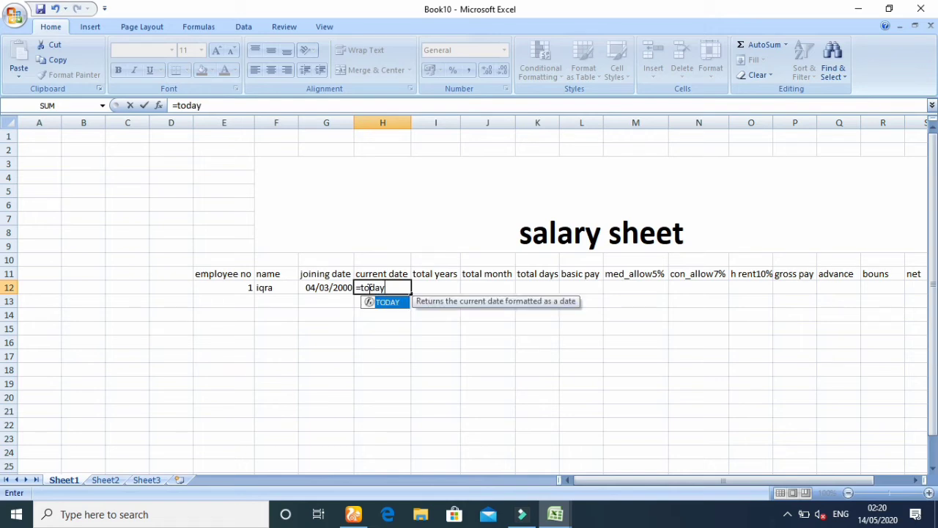
text(())
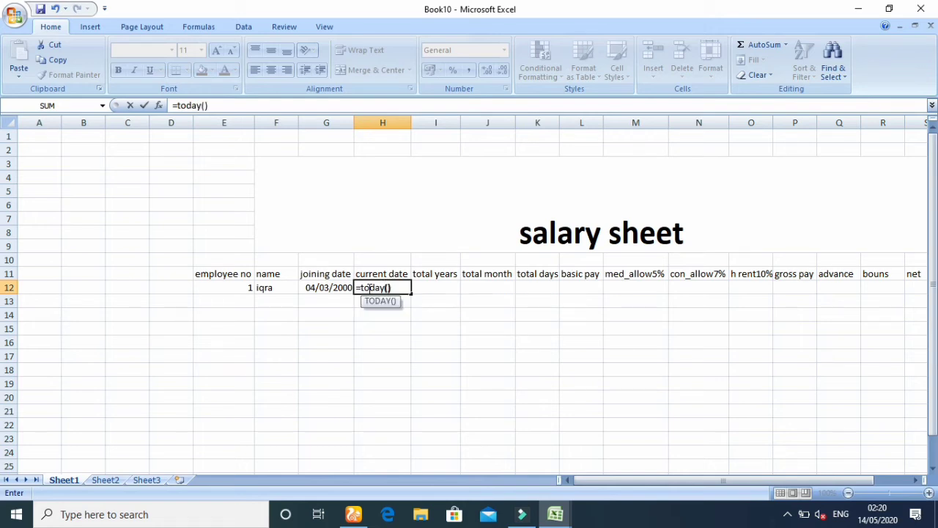
key(Return)
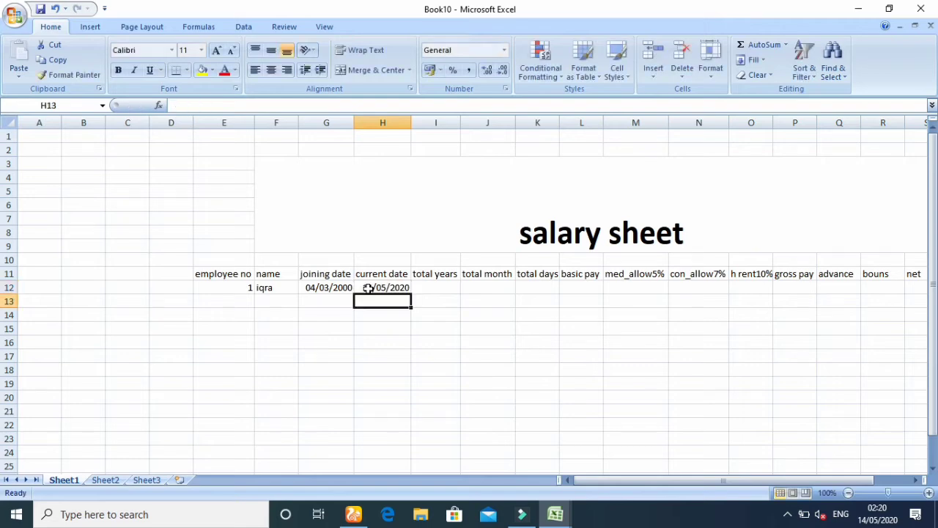
Calculate the first employee's total years in I12 with the formula =(H12-G12)/365.
click(423, 289)
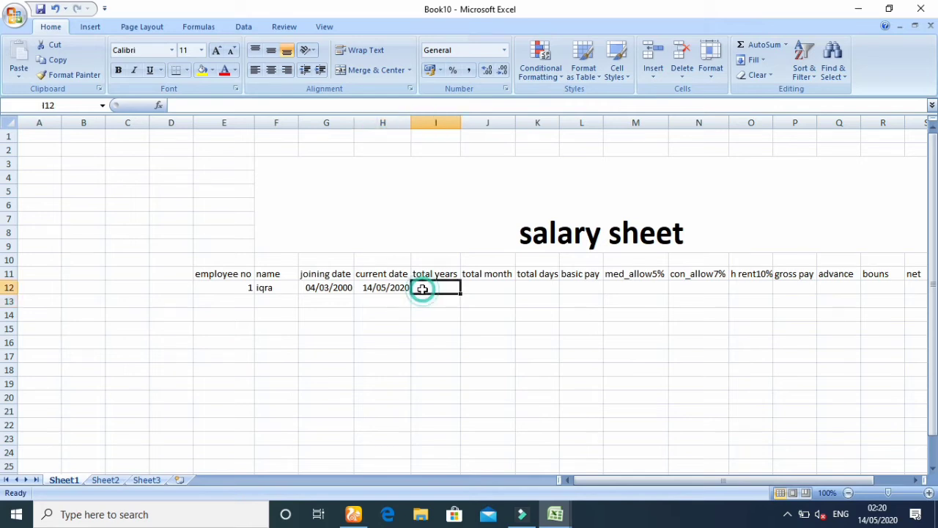
text(=)
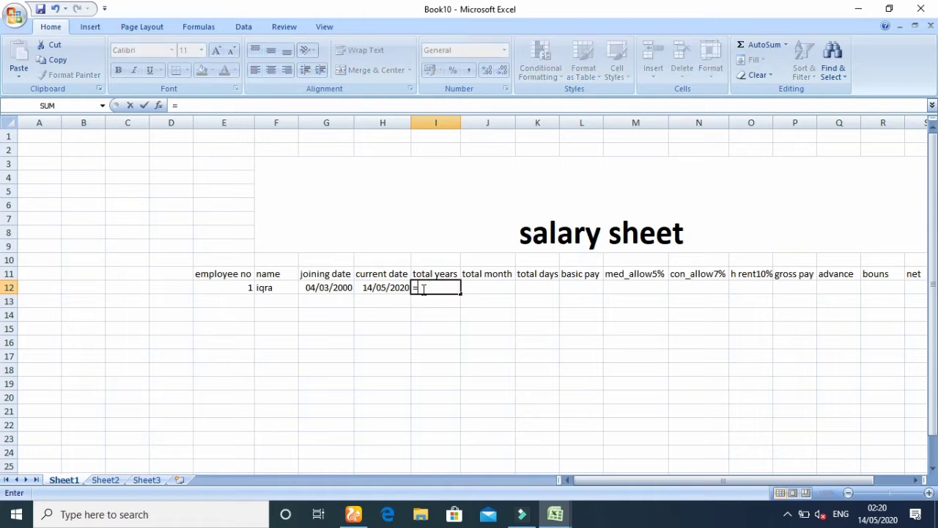
text(()
click(373, 288)
text(-)
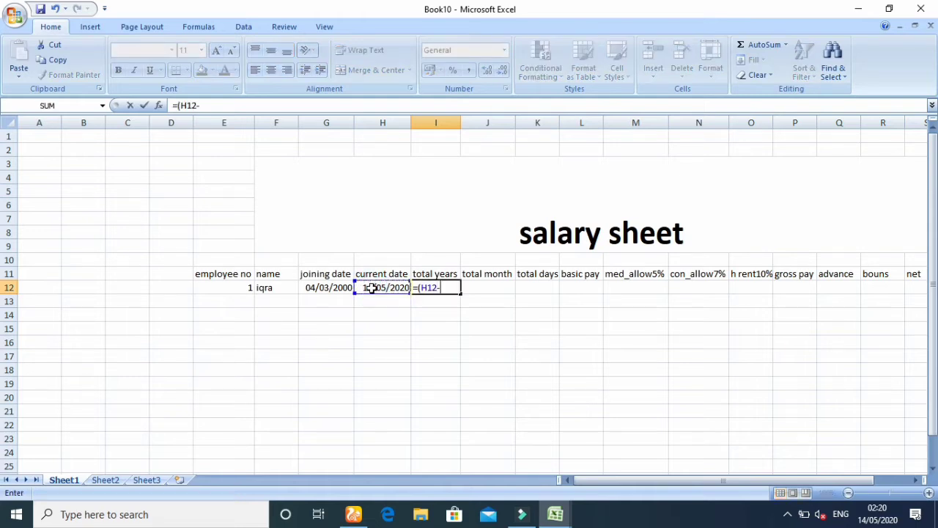
click(339, 287)
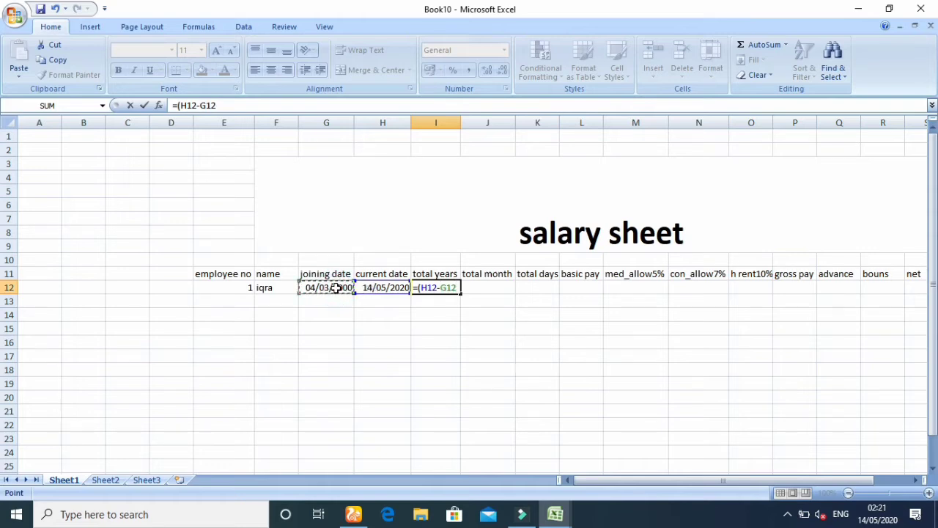
text()/365)
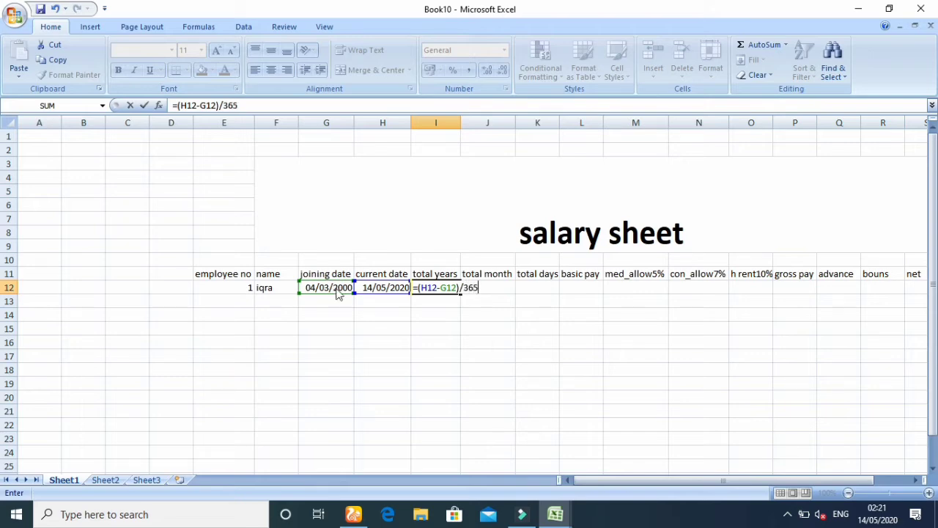
key(Return)
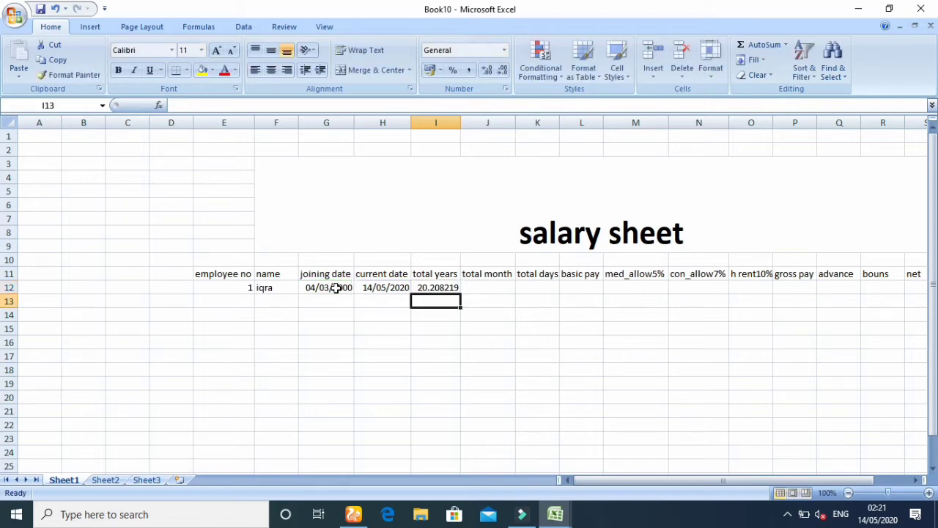
Calculate the first employee's total months in J12 with the formula =(H12-G12)/30.
click(472, 288)
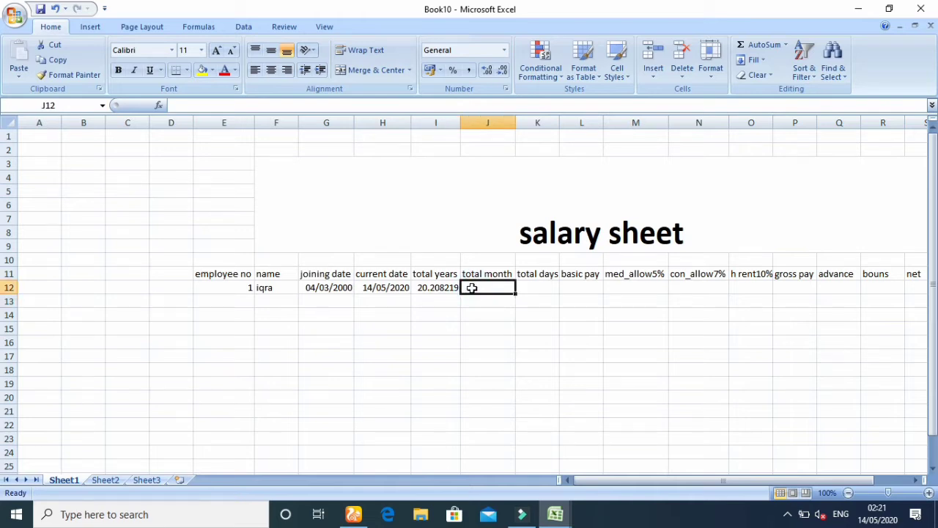
text(=)
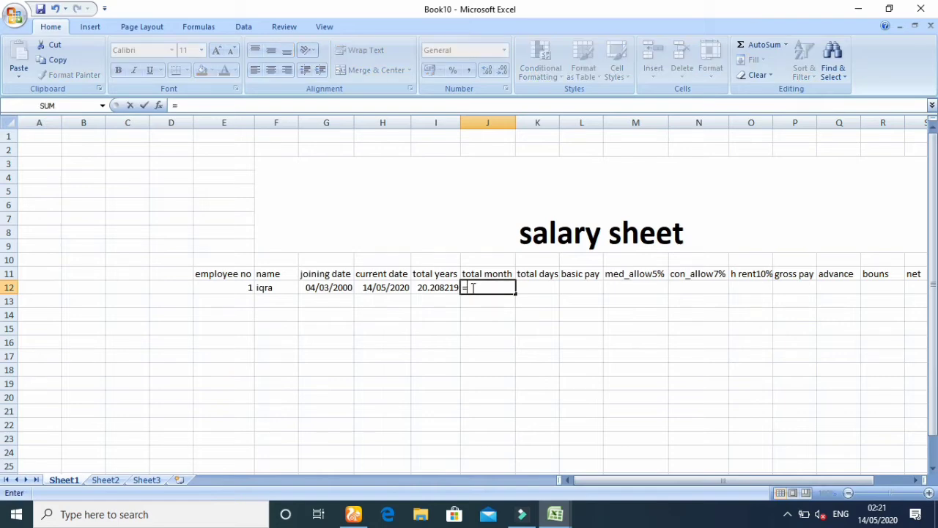
text(()
click(379, 285)
text(-)
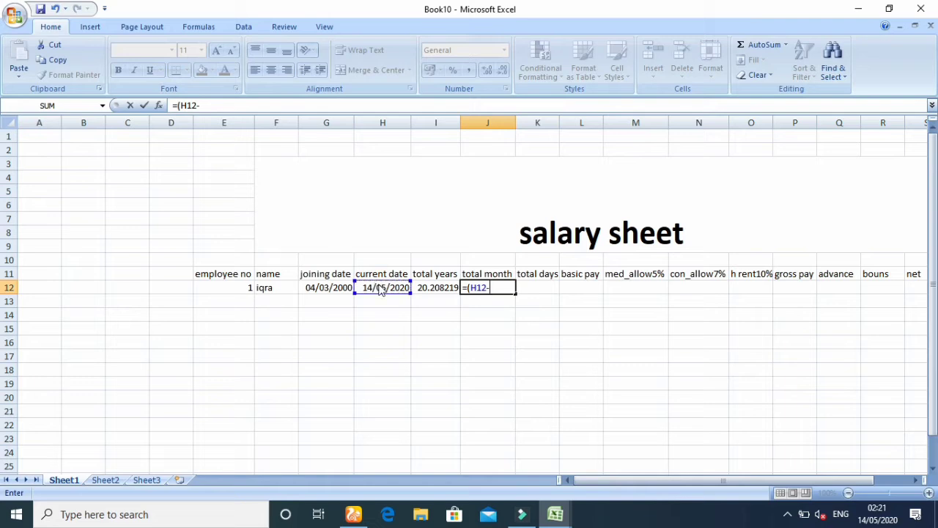
click(335, 288)
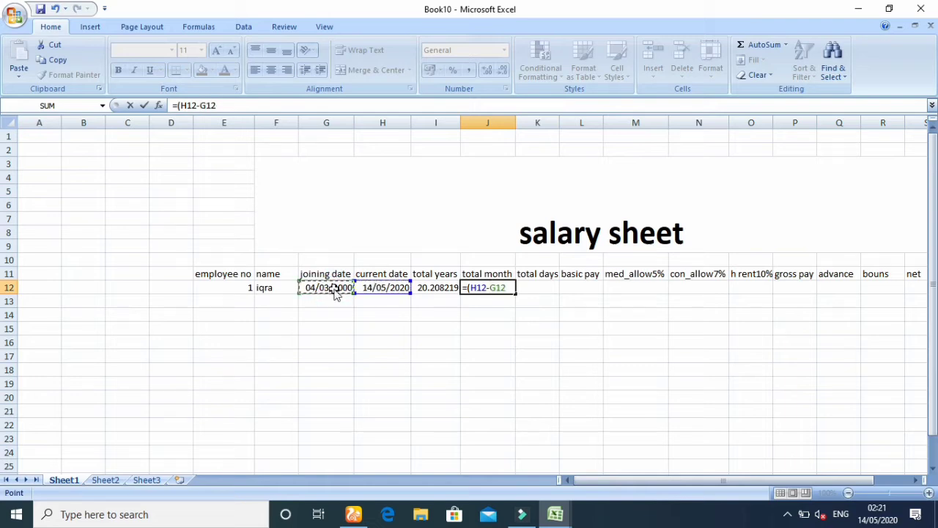
text()/30)
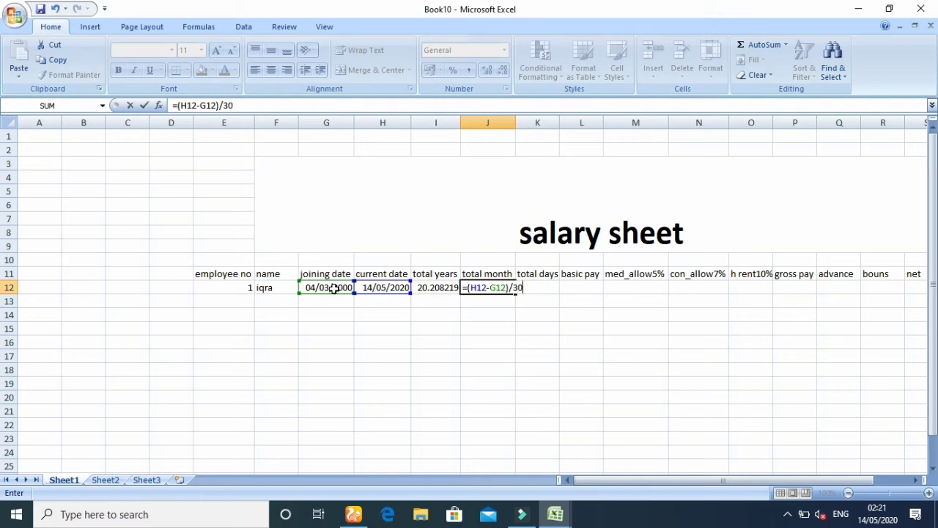
key(Return)
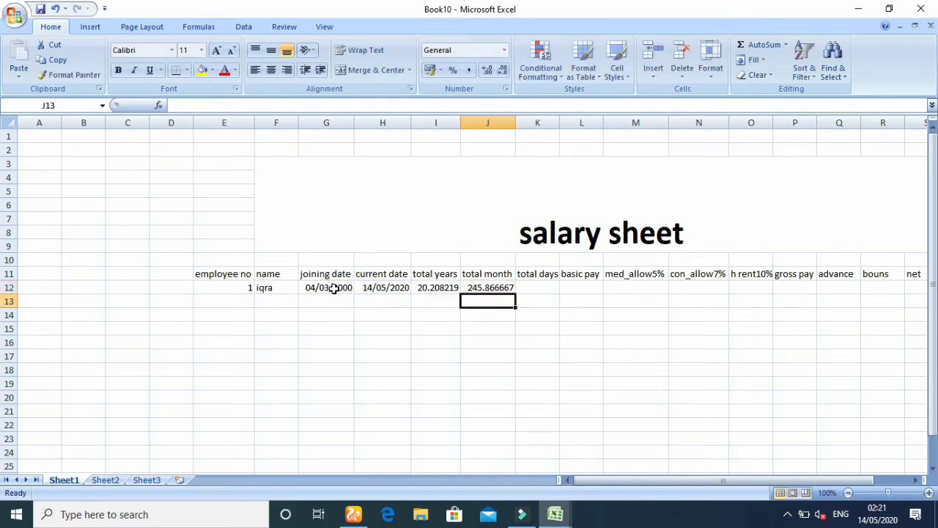
Calculate the first employee's total days in K12 with the formula =(H12-G12).
click(535, 291)
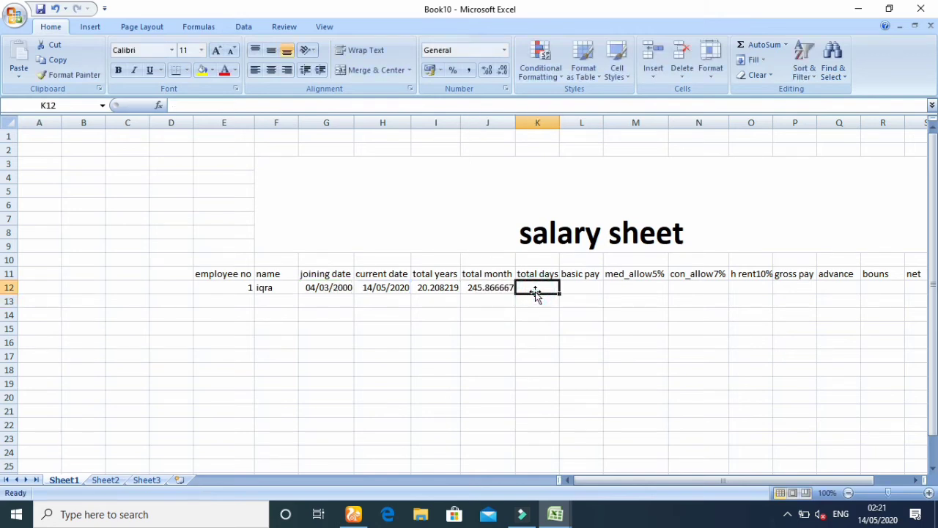
text(=()
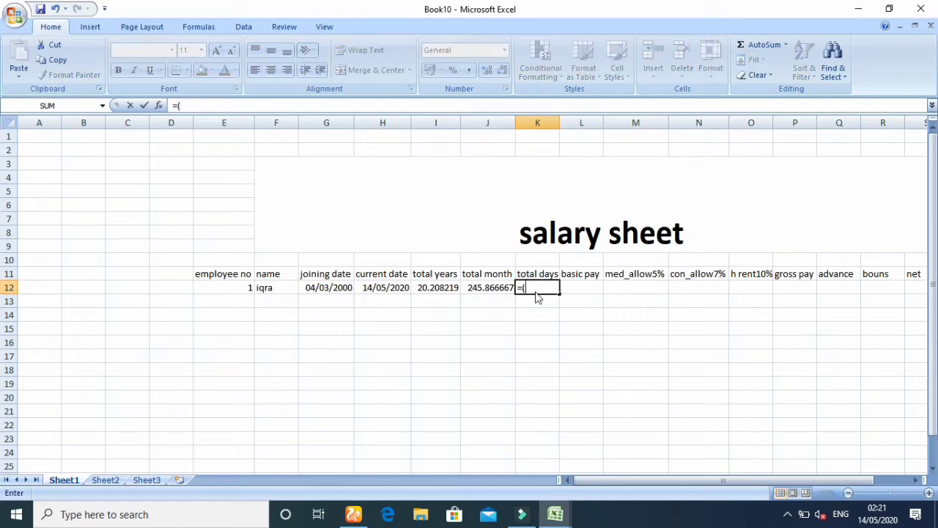
click(374, 287)
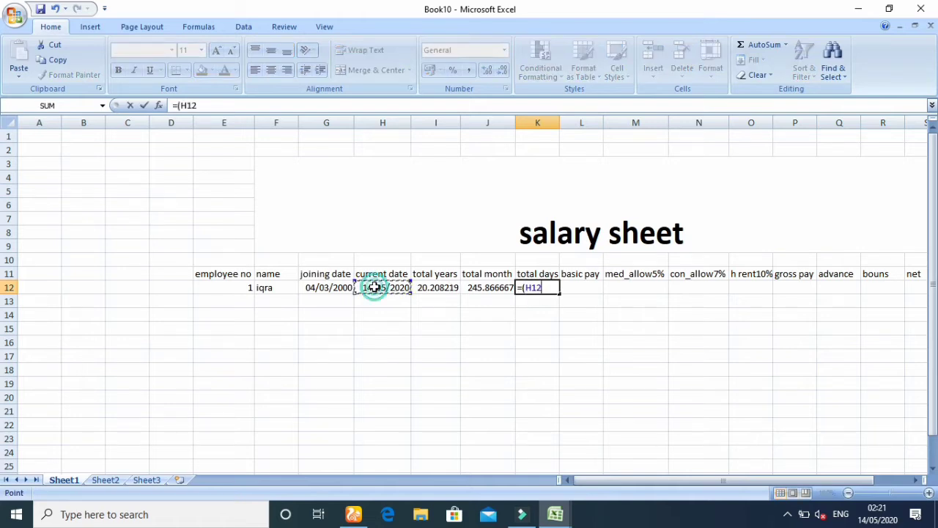
text(-)
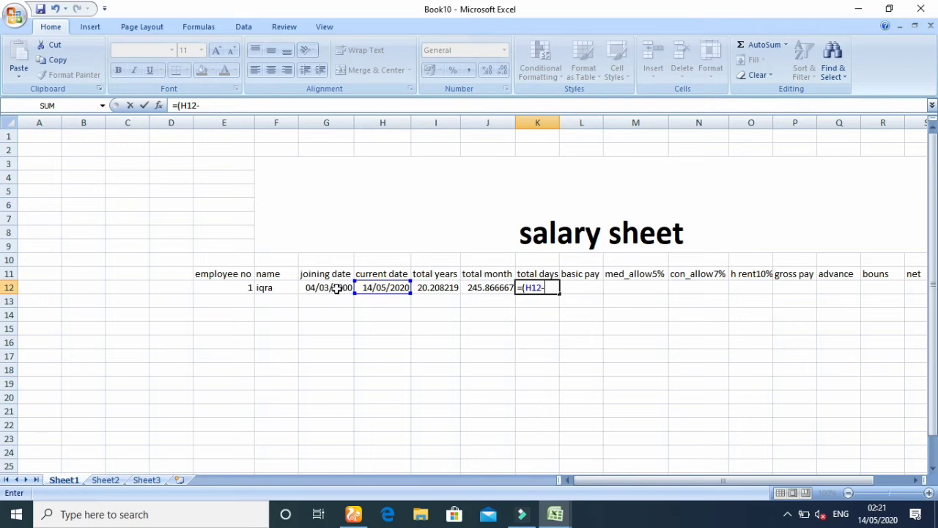
click(337, 288)
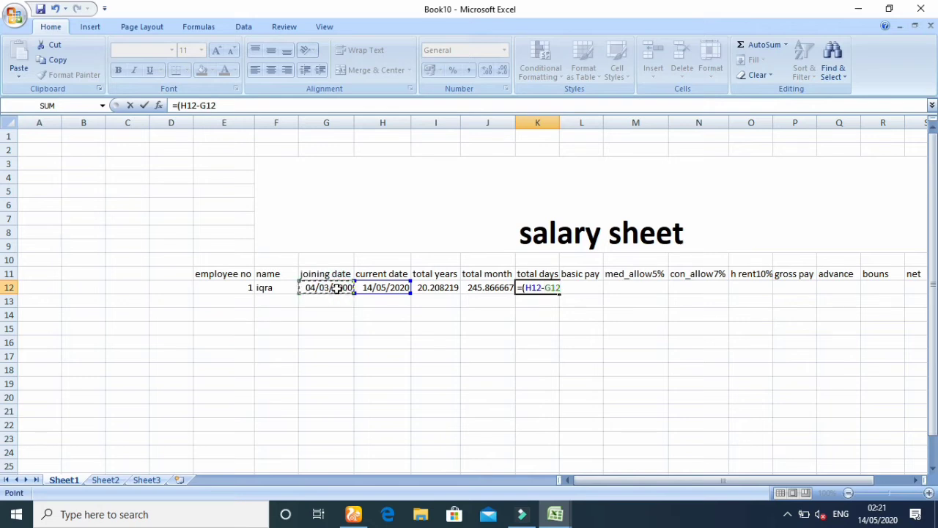
text())
key(Return)
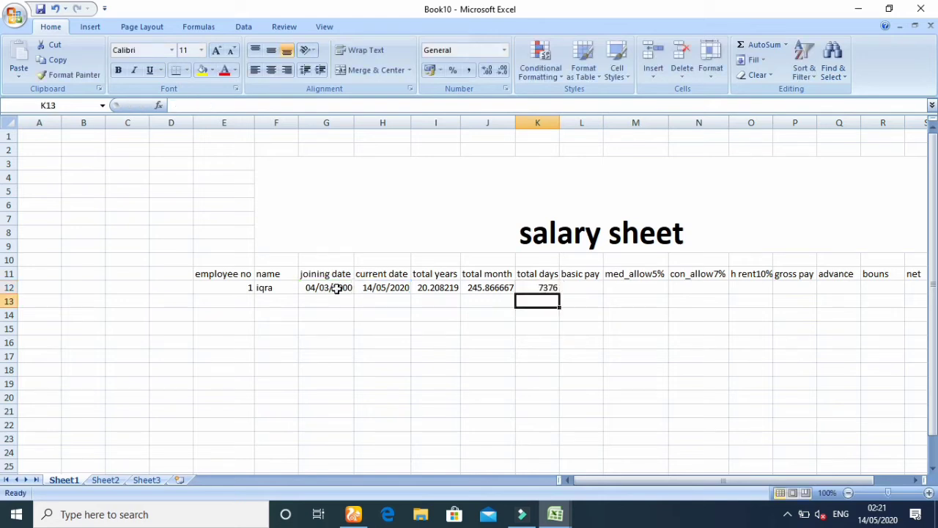
Enter a basic pay of 10000 for the first employee in L12.
click(577, 288)
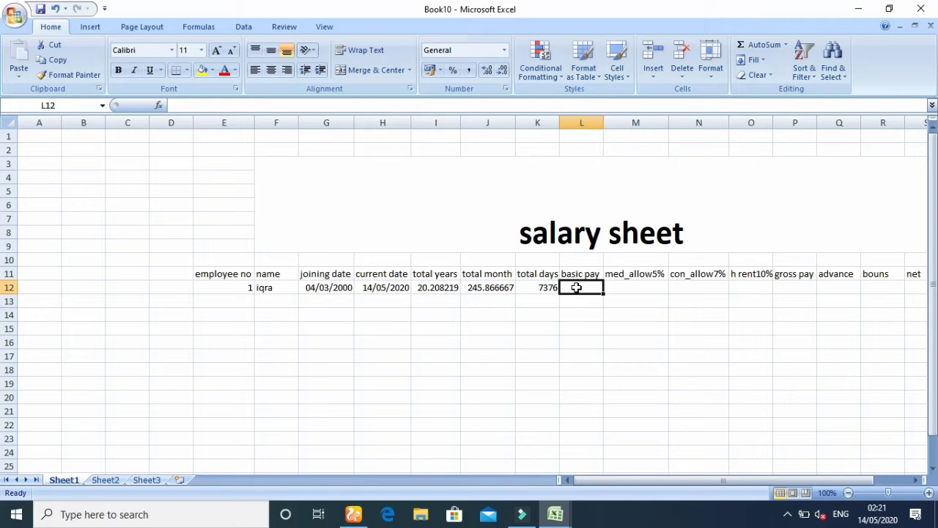
text(1)
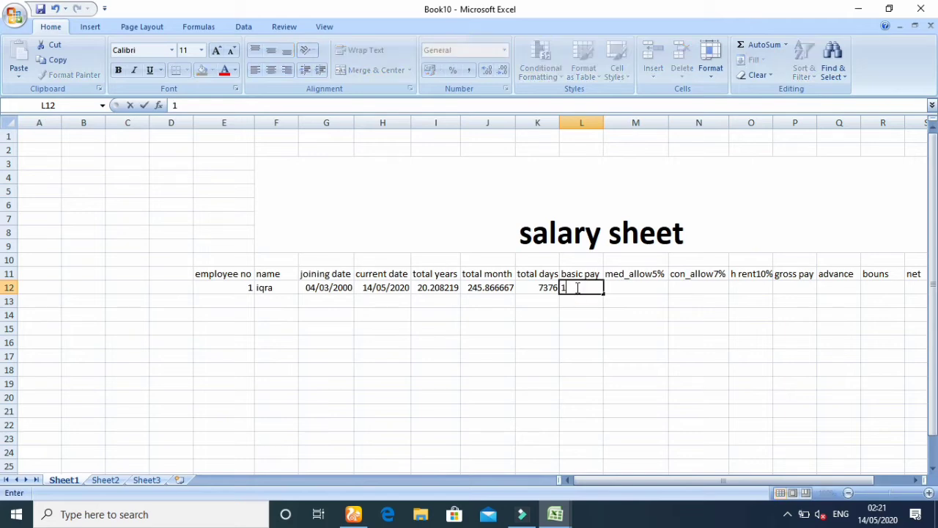
text(0000)
Calculate the first employee's 5% medical allowance in M12 with the formula =L12*5/100.
click(622, 288)
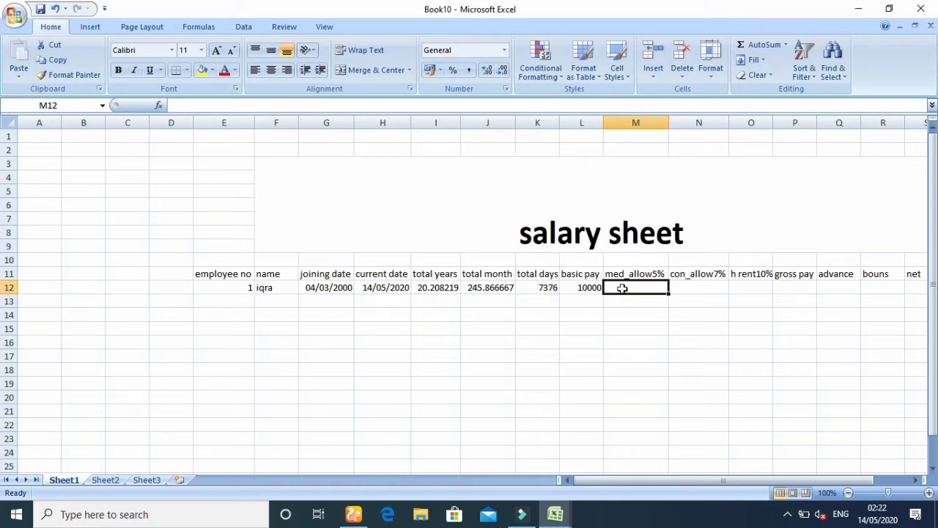
text(=)
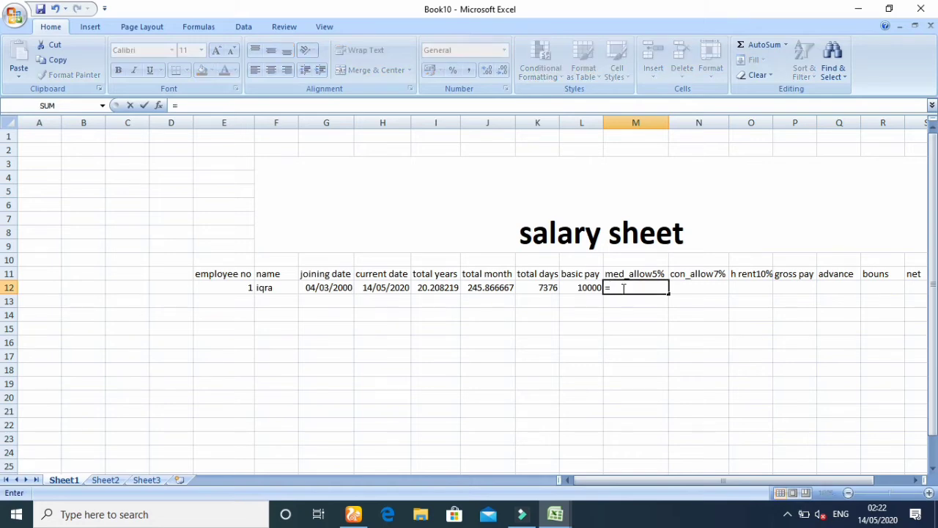
click(574, 288)
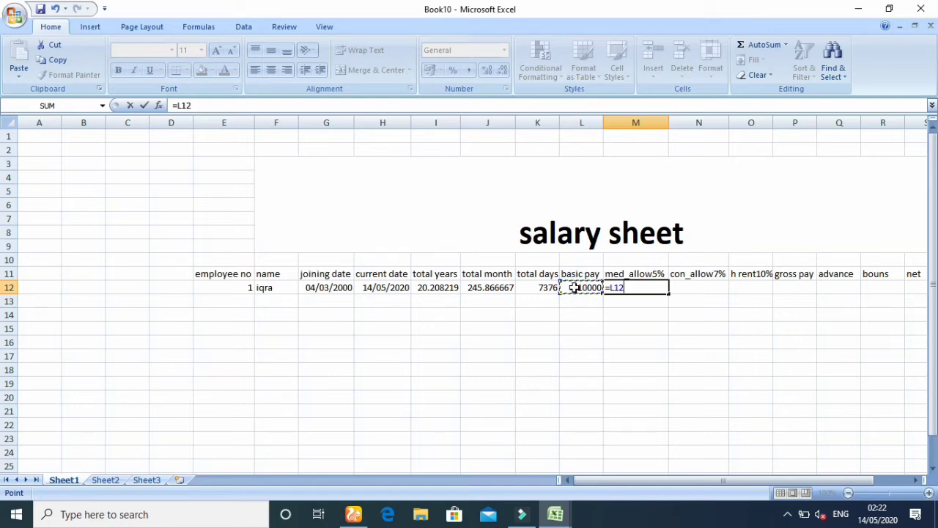
text(*5/100)
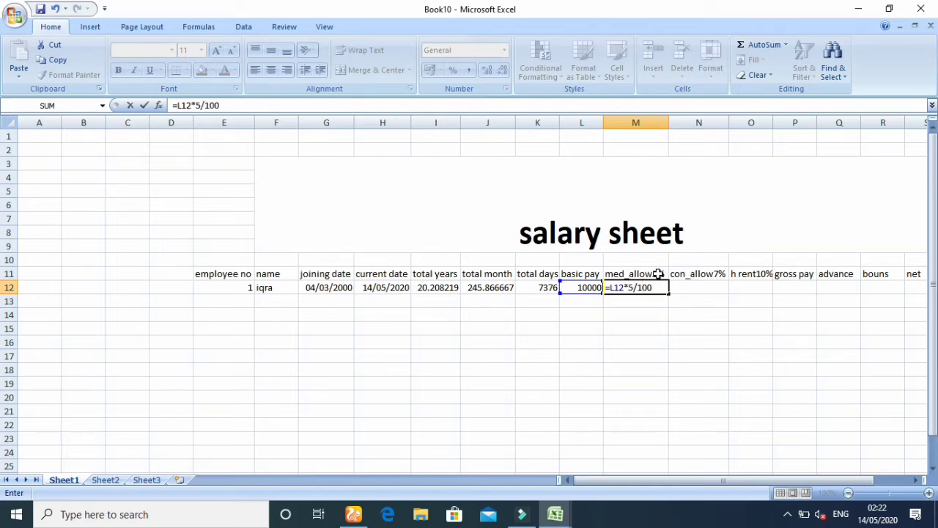
key(Return)
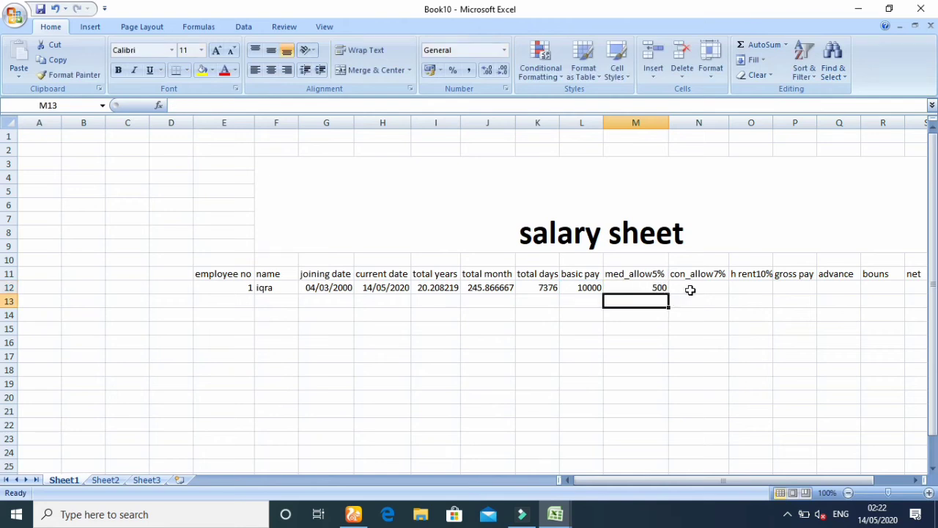
Calculate the first employee's 7% con_allow allowance in N12 with the formula =L12*7/100.
click(690, 289)
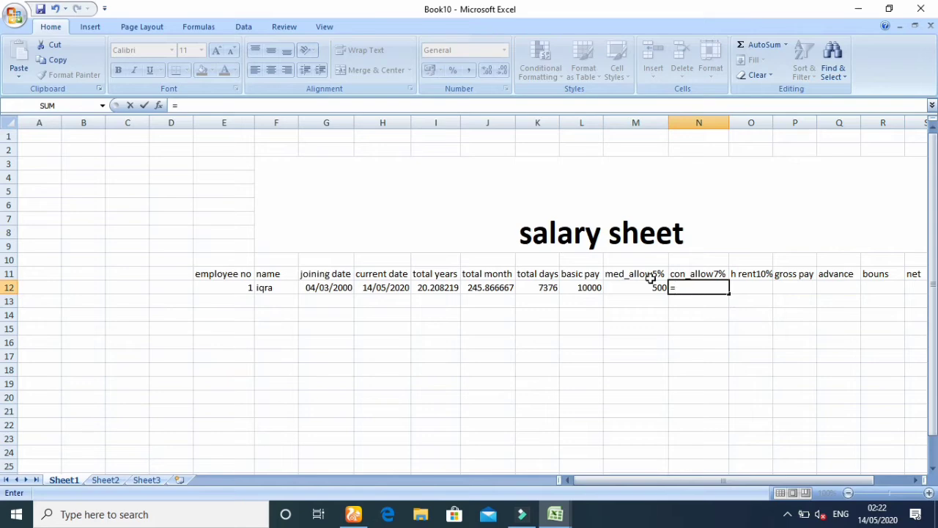
click(578, 287)
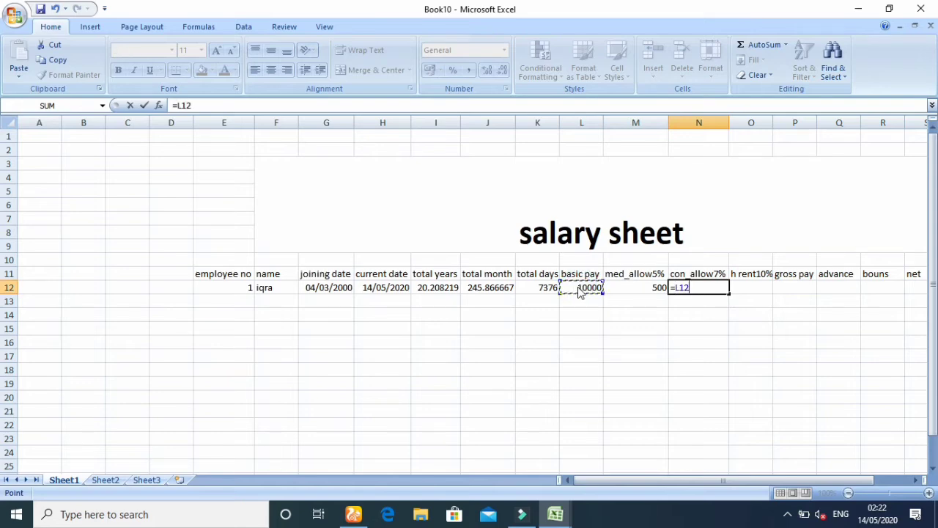
text(*7/100)
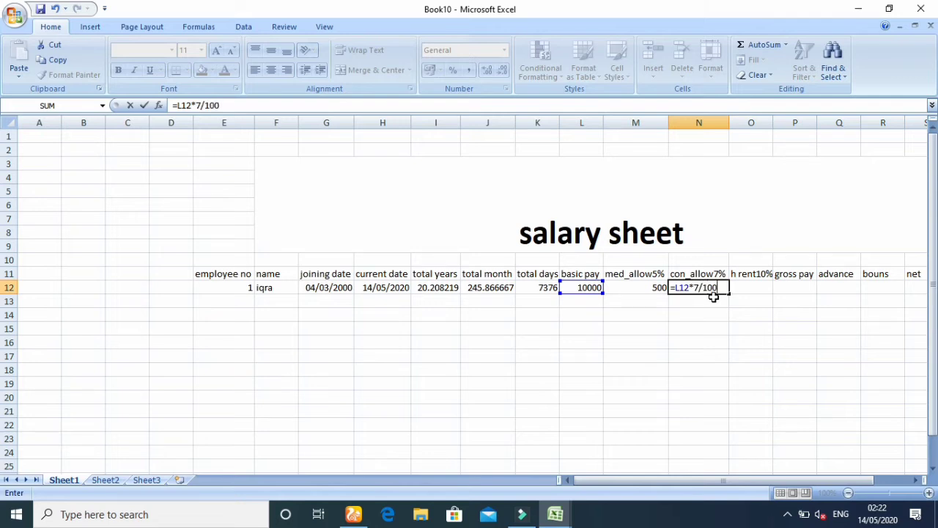
key(Return)
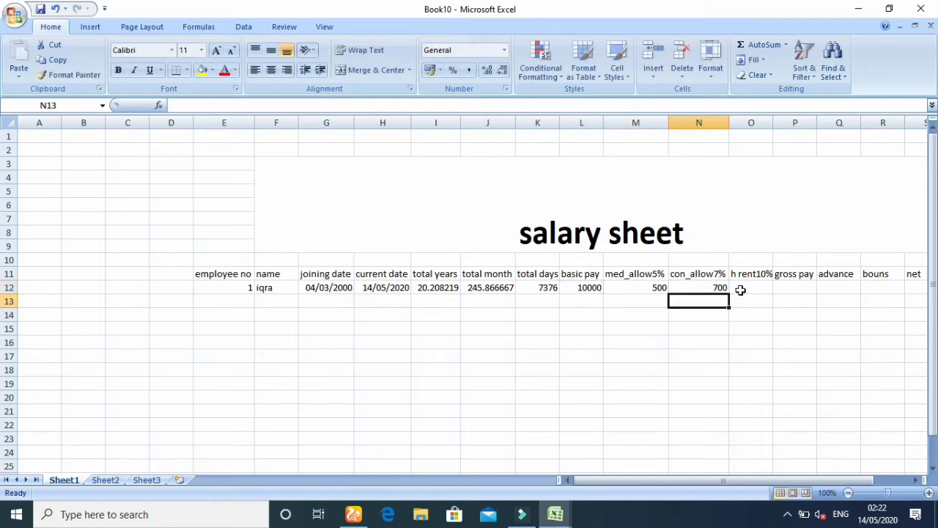
Calculate the first employee's 10% house rent in O12 with the formula =L12*10/100.
click(740, 290)
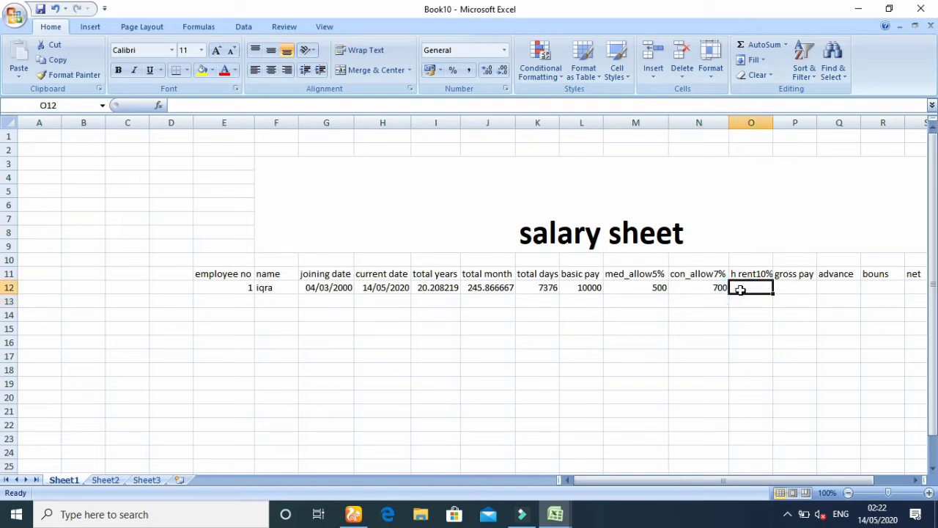
text(=)
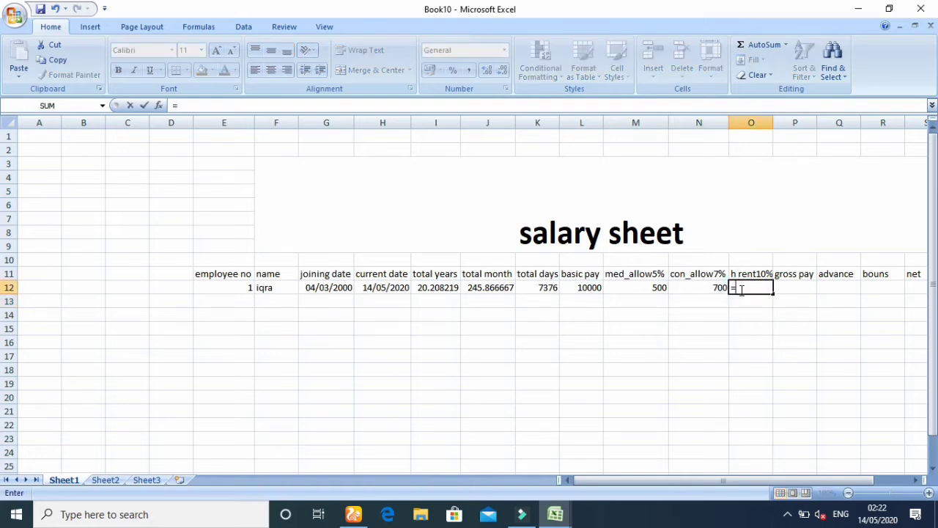
click(583, 292)
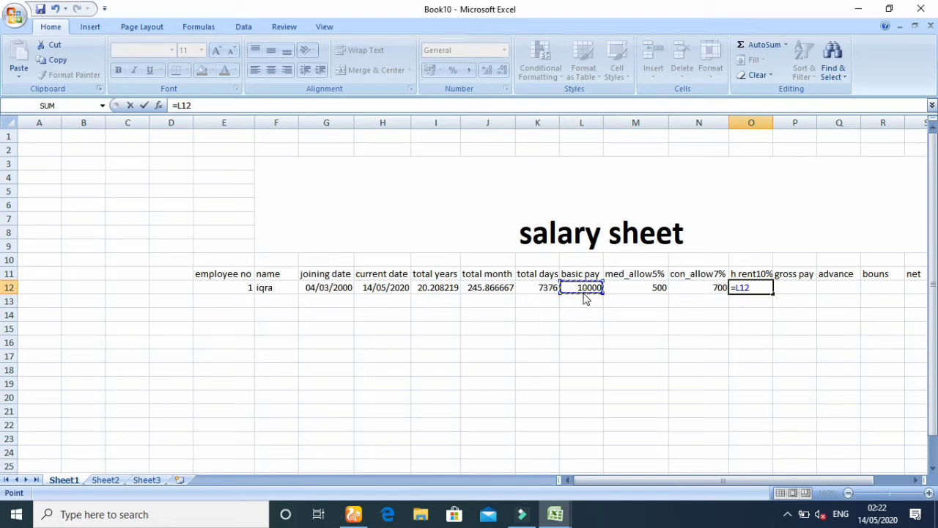
text(*10/100)
key(Return)
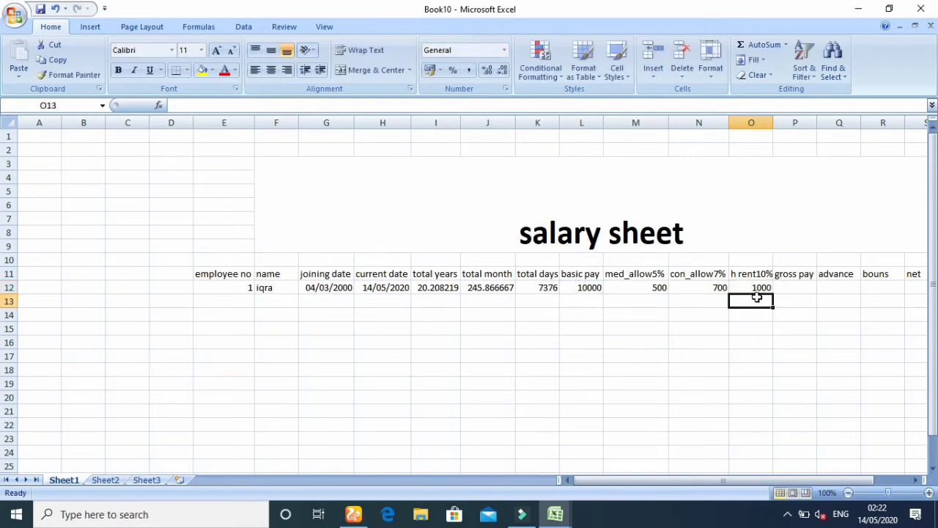
Calculate the first employee's gross pay in P12 with the formula =(L12+M12+N12+O12).
click(791, 286)
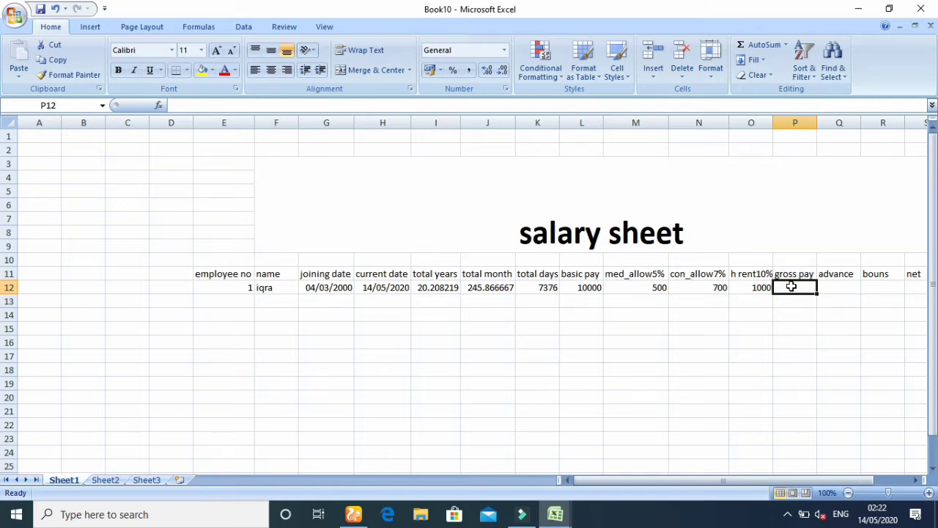
text(=()
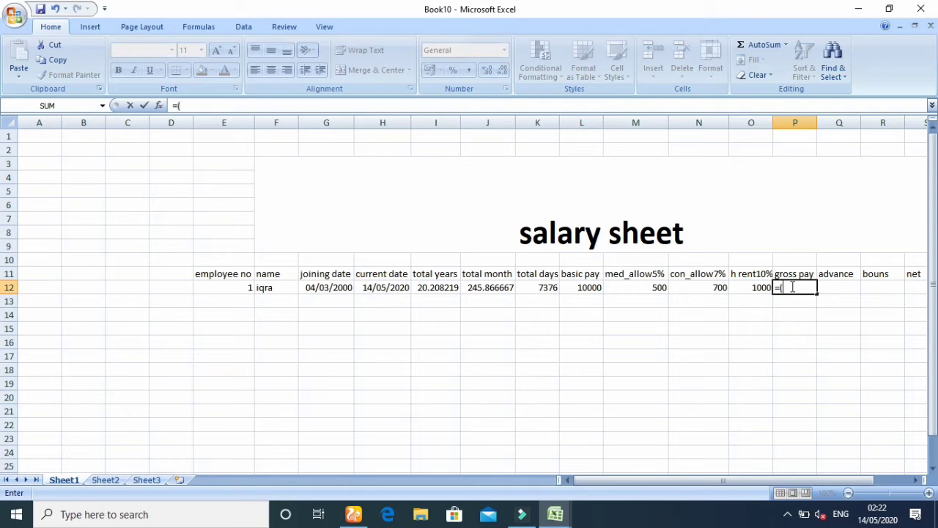
click(567, 288)
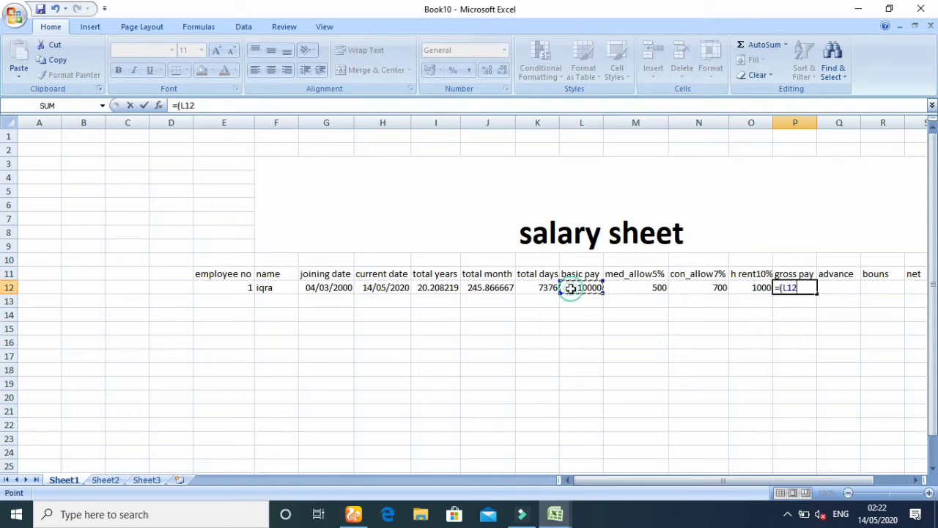
text(+)
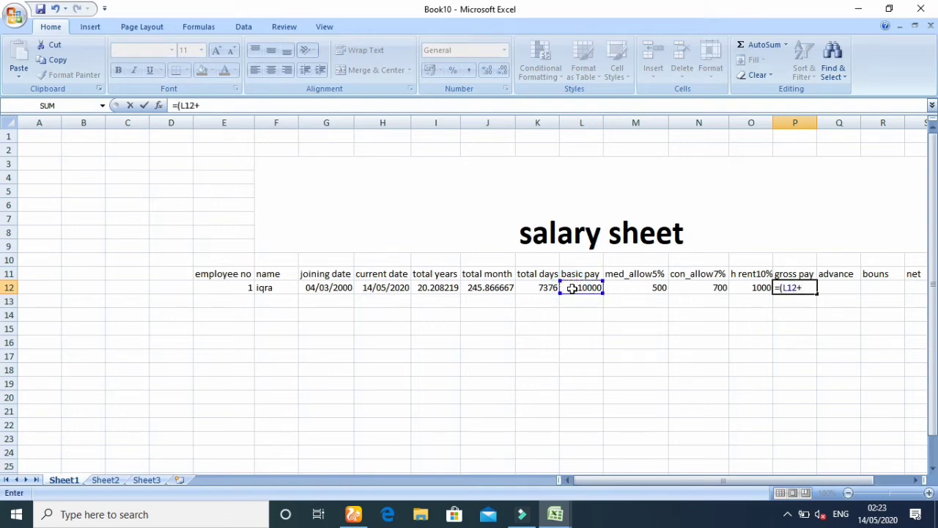
click(624, 287)
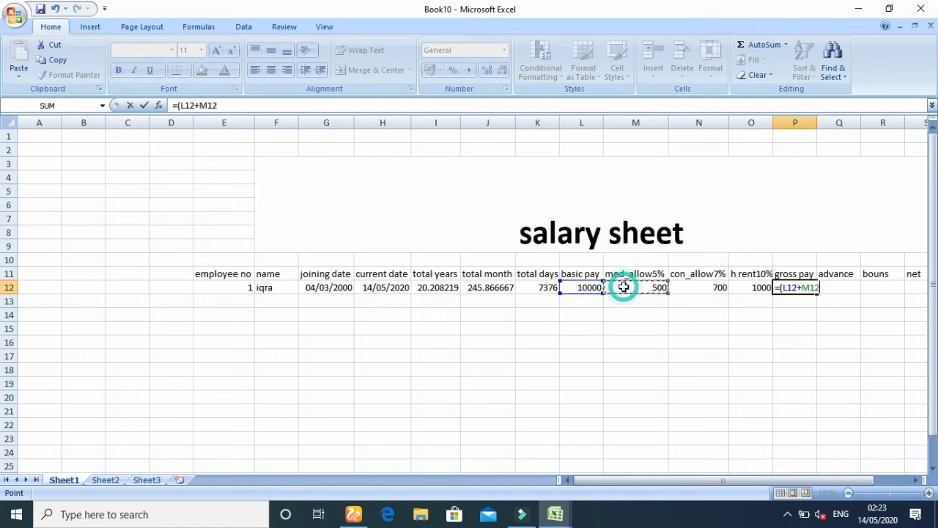
text(+)
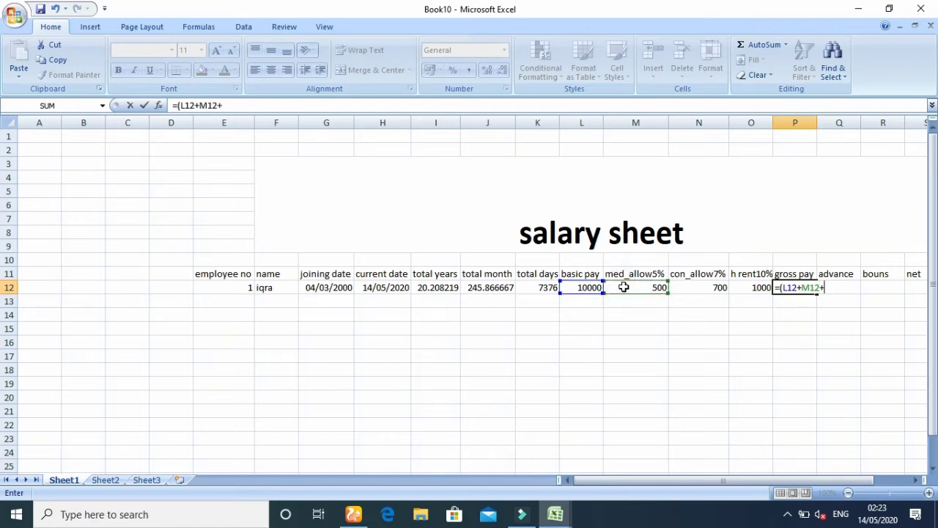
click(683, 288)
text(+)
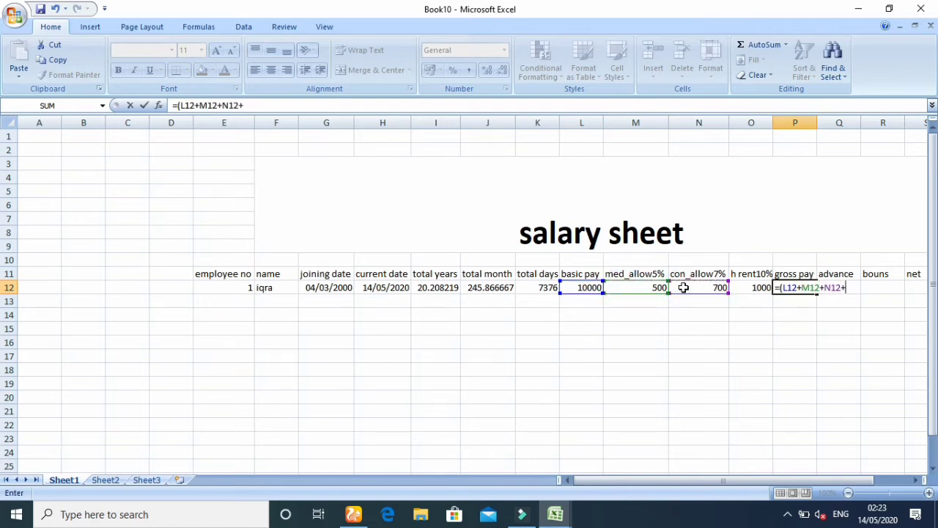
click(763, 293)
text())
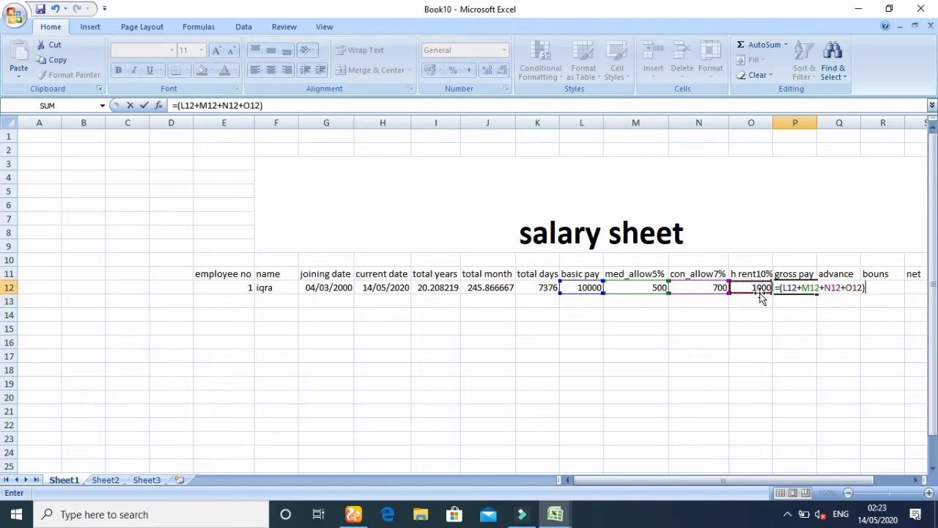
key(Return)
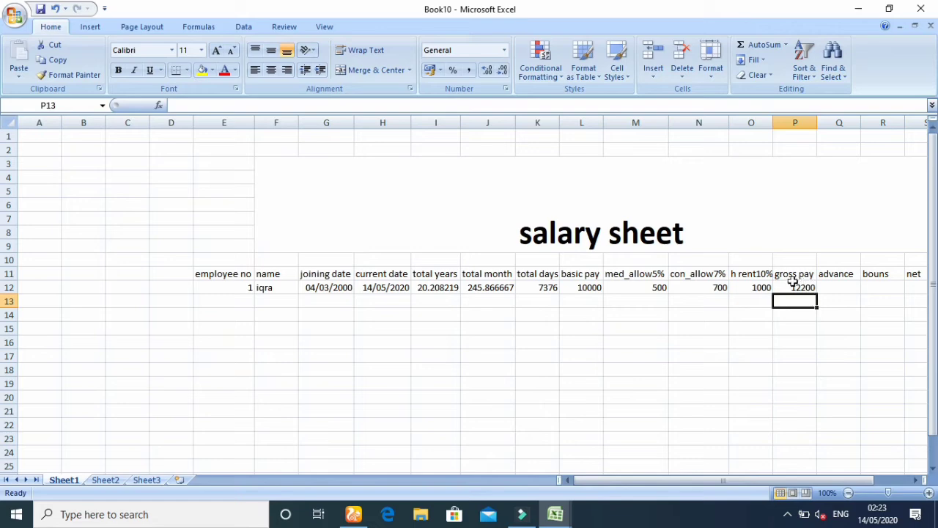
Enter an advance of 2000 for the first employee in Q12.
click(842, 286)
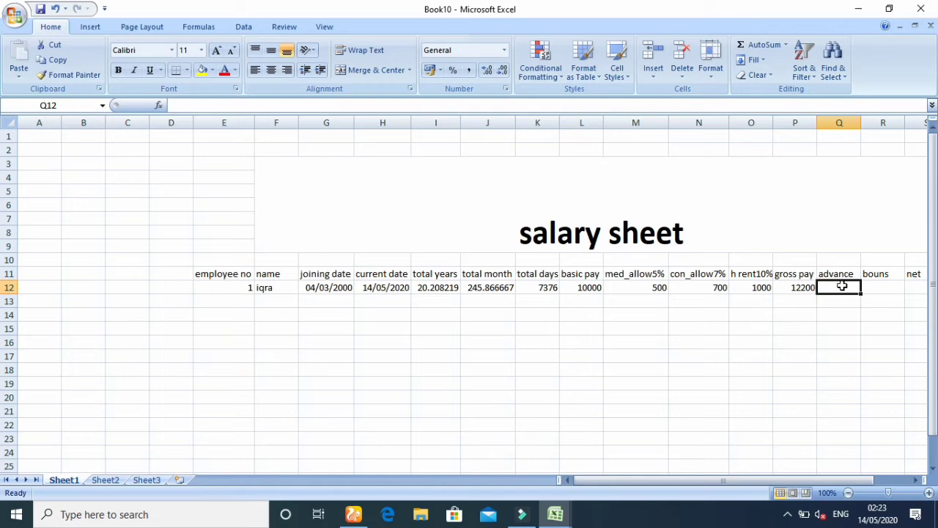
text(2000)
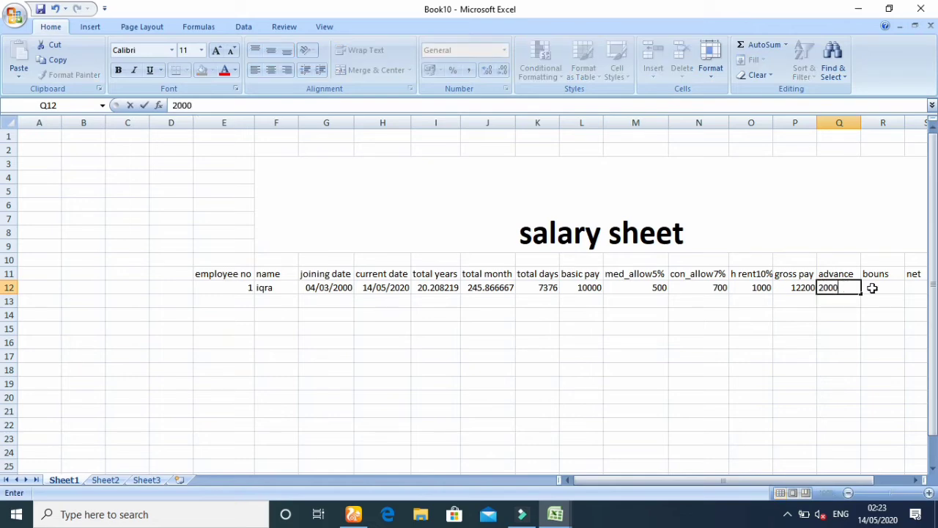
click(875, 288)
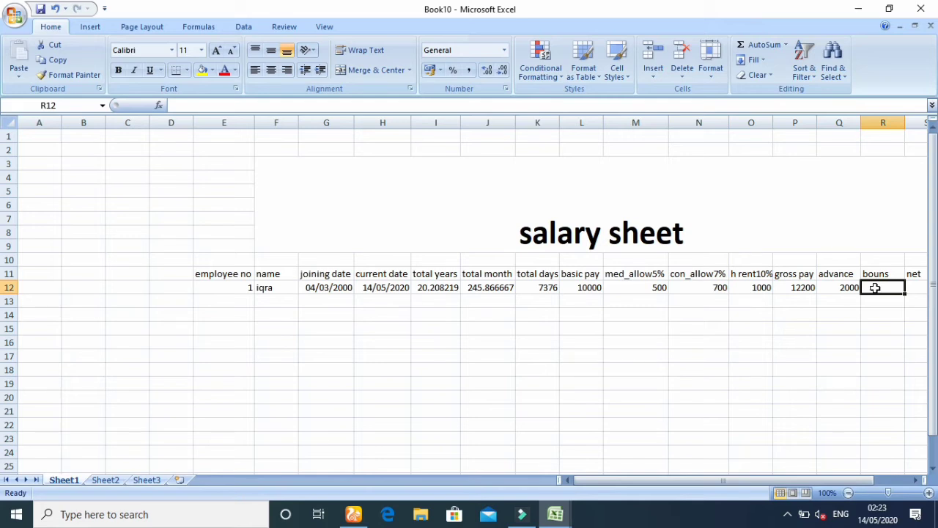
Enter the first employee's bonus formula in R12 as =ia(AND(I12>17,P12>8000),P12*50/100,0).
text(=)
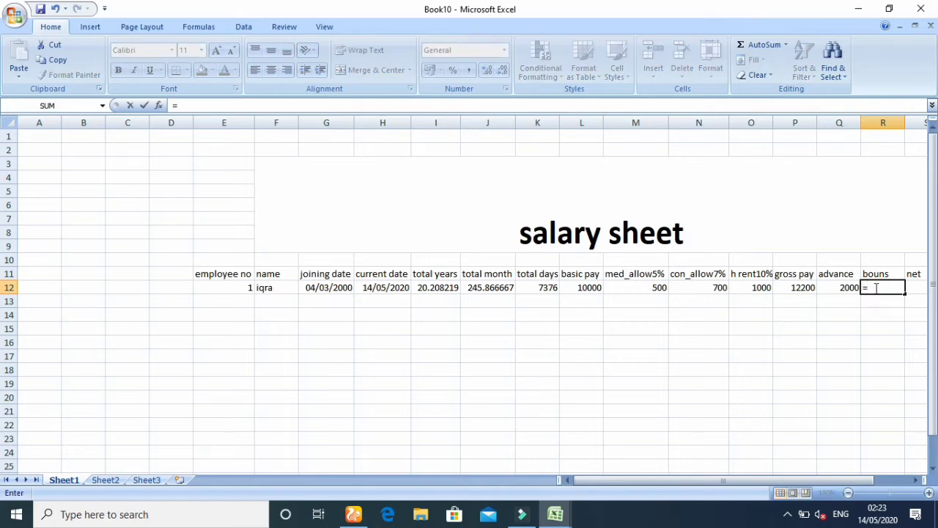
text(ia(AND)
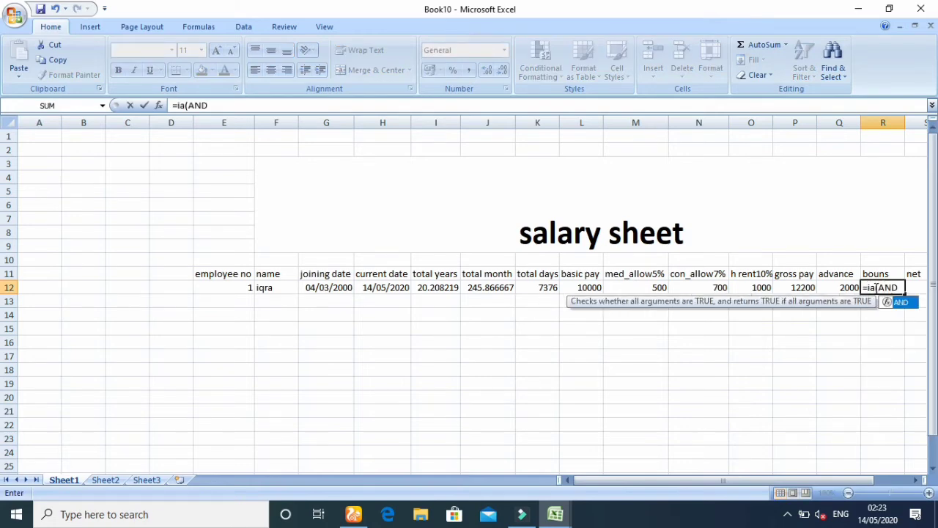
text(()
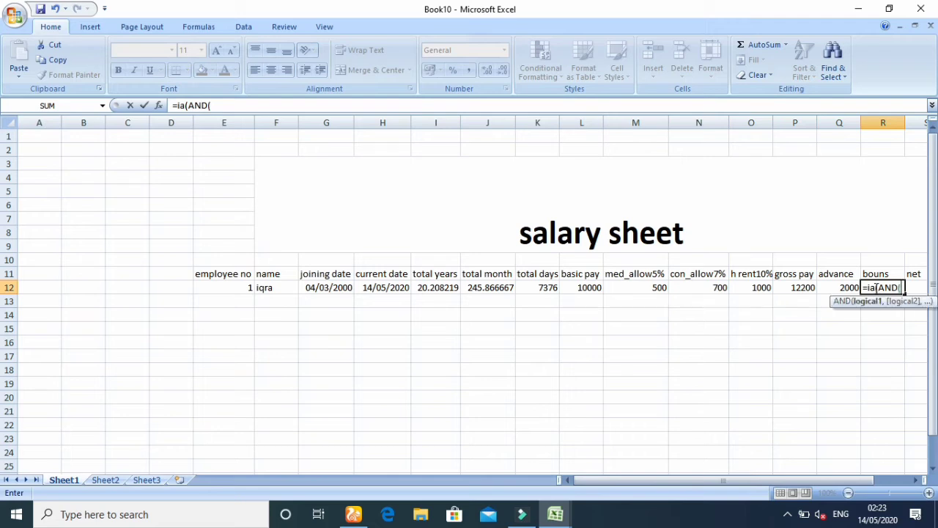
click(430, 288)
text(>17)
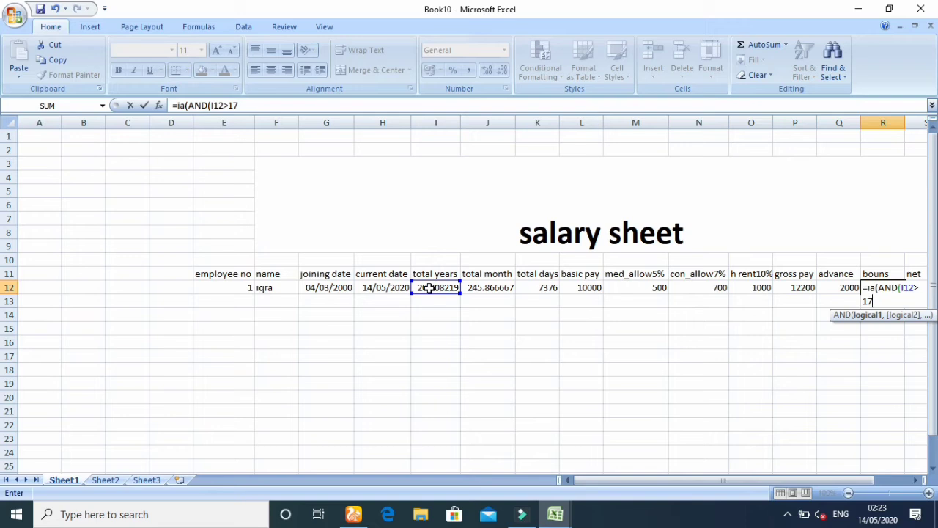
text(,)
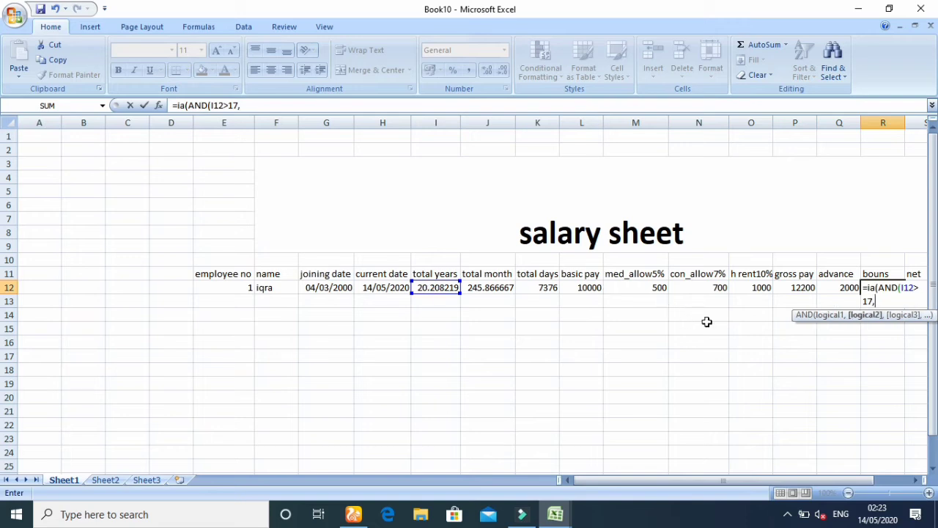
click(786, 287)
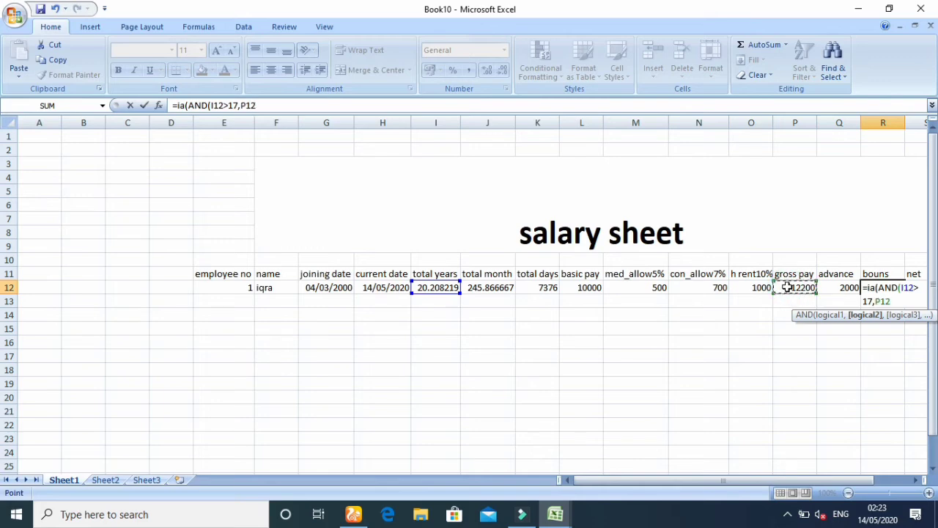
text(>8000)
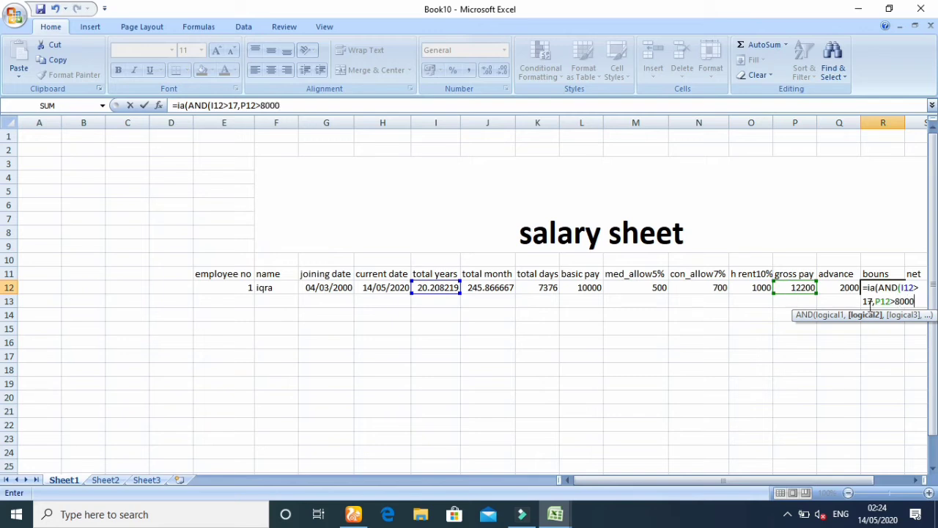
text(),)
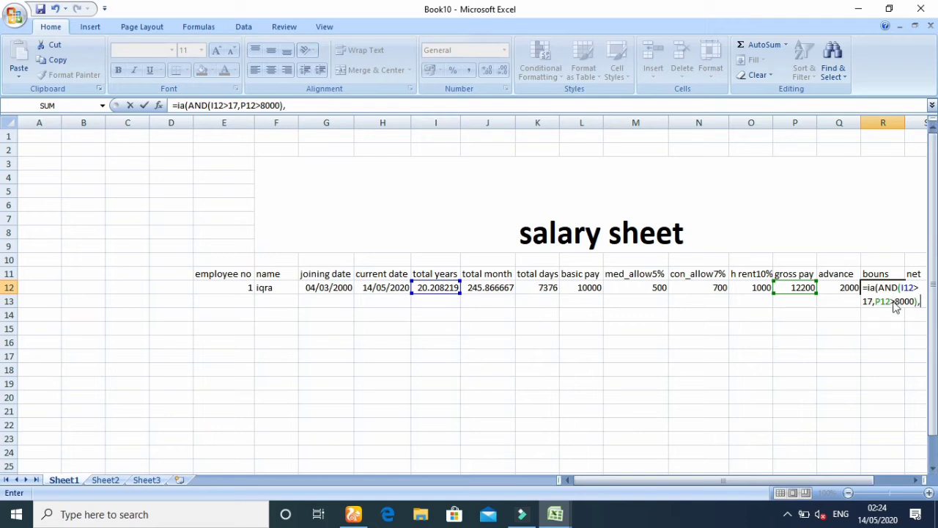
click(795, 286)
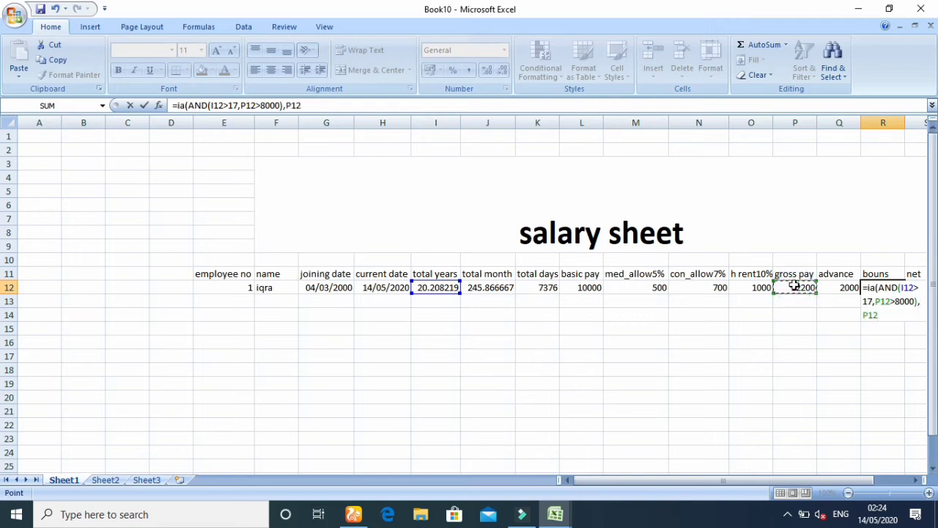
text(*50/100,0)
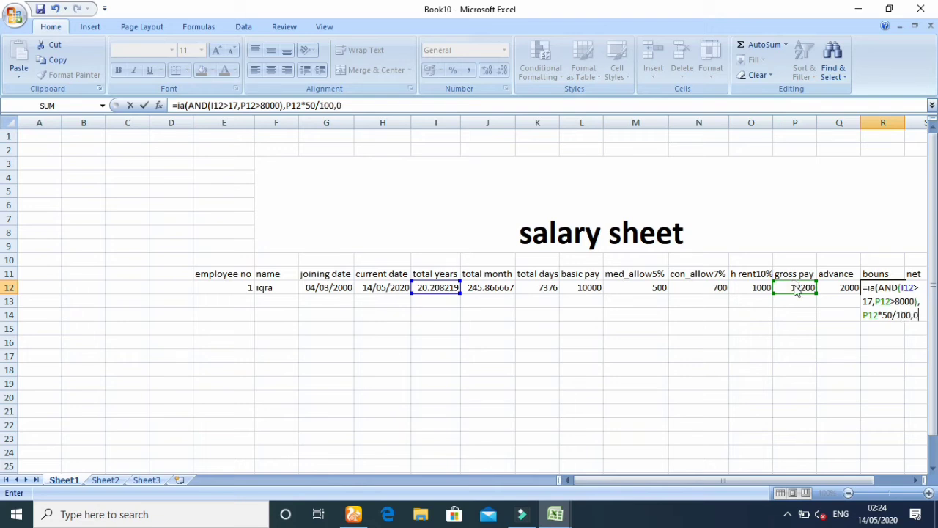
text())
key(Return)
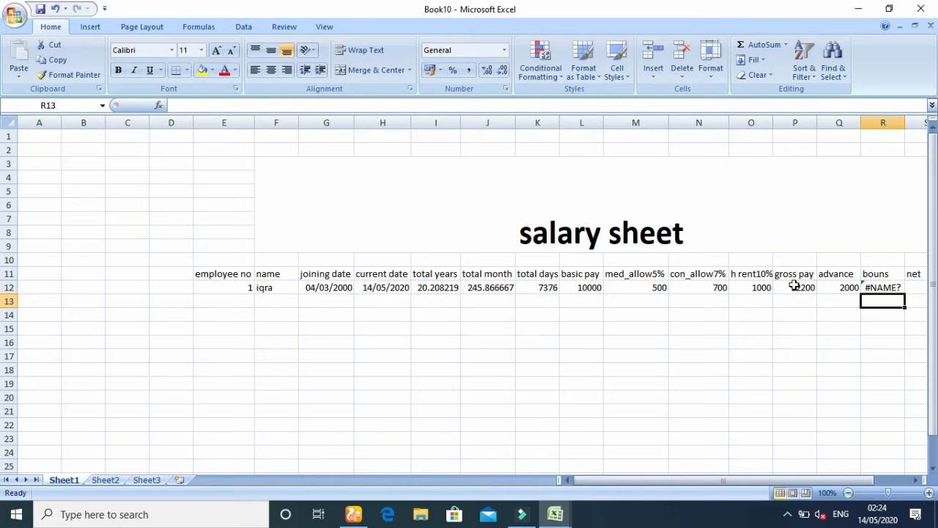
Clear the misspelled bonus formula in R12 and restart it as =if(.
double_click(878, 287)
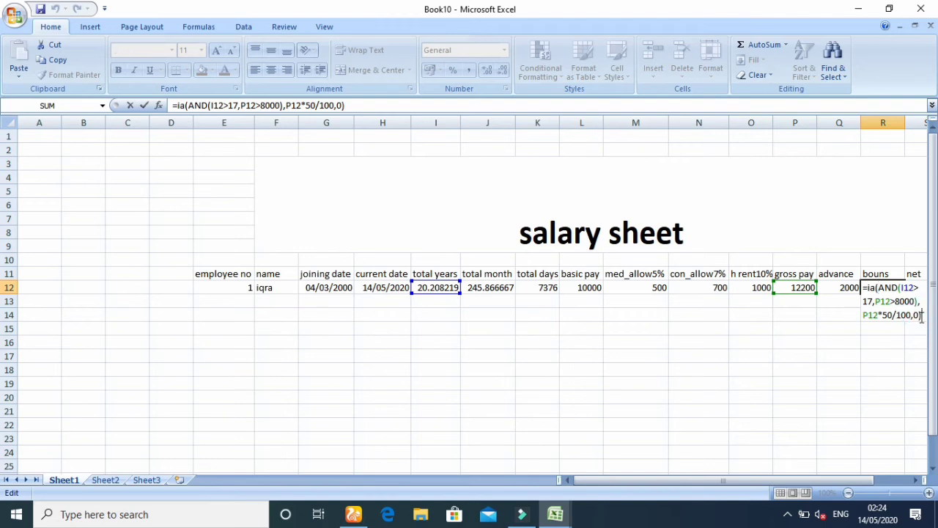
key(Return)
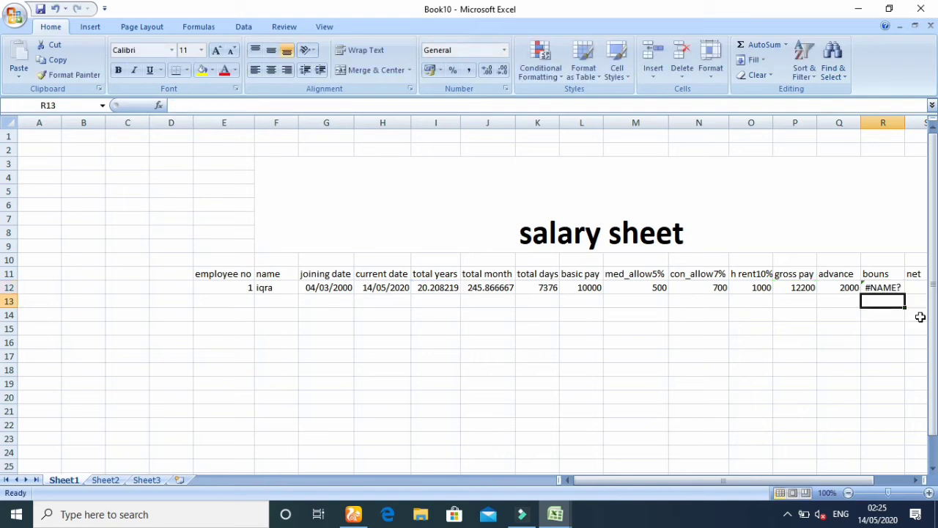
click(887, 288)
double_click(890, 287)
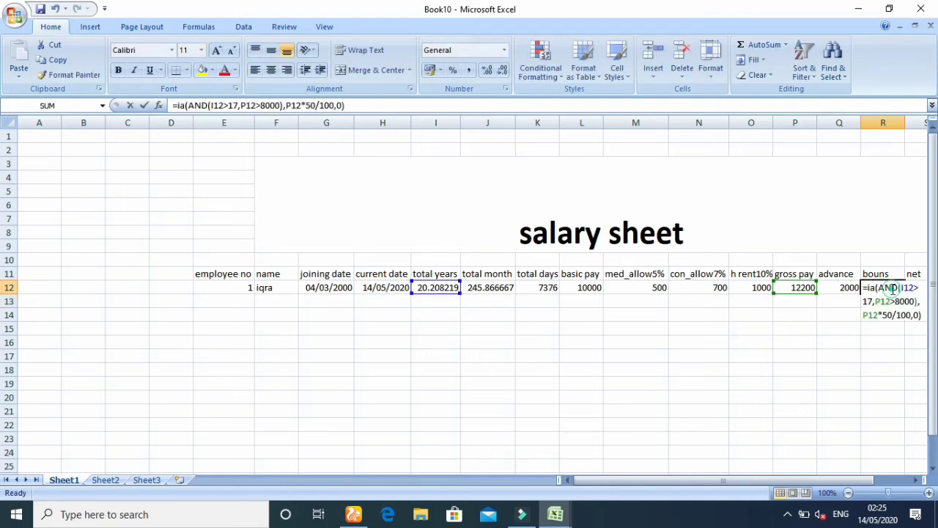
click(921, 315)
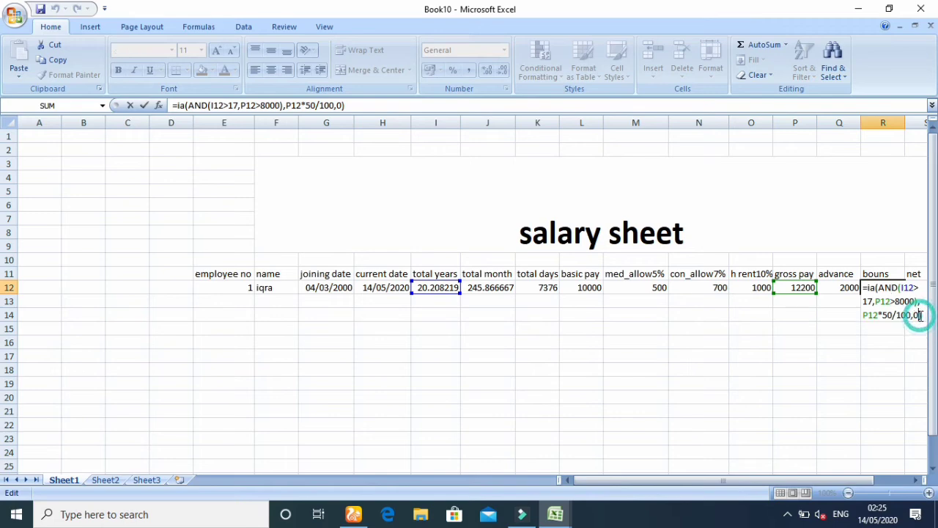
key(BackSpace)
key(BackSpace)
key(BackSpace)
key(BackSpace)
key(BackSpace)
key(BackSpace)
key(BackSpace)
key(BackSpace)
key(BackSpace)
key(BackSpace)
key(BackSpace)
key(BackSpace)
key(BackSpace)
key(BackSpace)
key(BackSpace)
key(BackSpace)
key(BackSpace)
key(BackSpace)
key(BackSpace)
key(BackSpace)
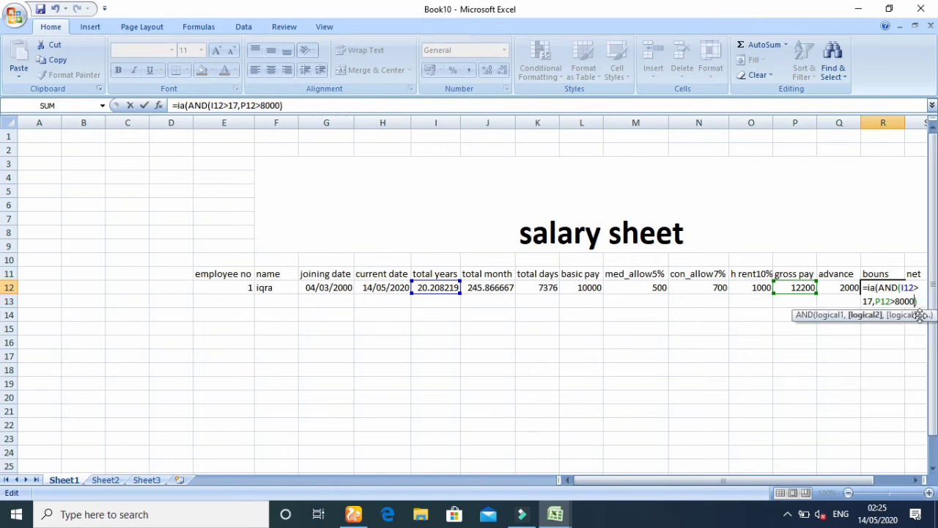
key(BackSpace)
key(BackSpace)
key(BackSpace)
key(BackSpace)
key(BackSpace)
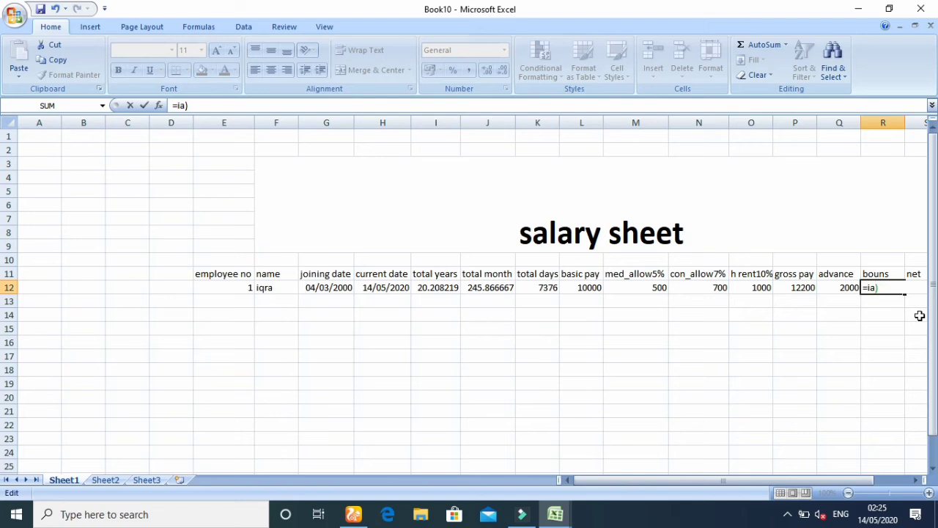
key(BackSpace)
text(f)
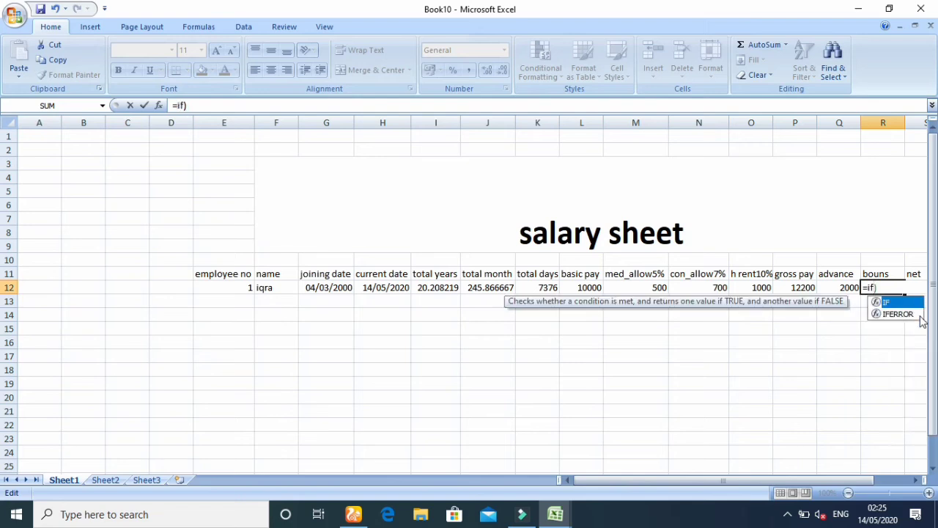
click(879, 287)
key(BackSpace)
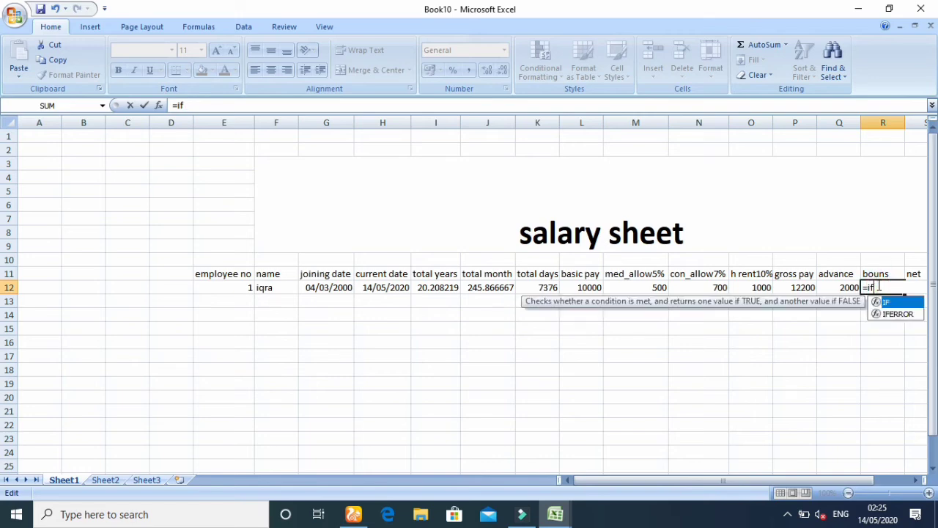
text(()
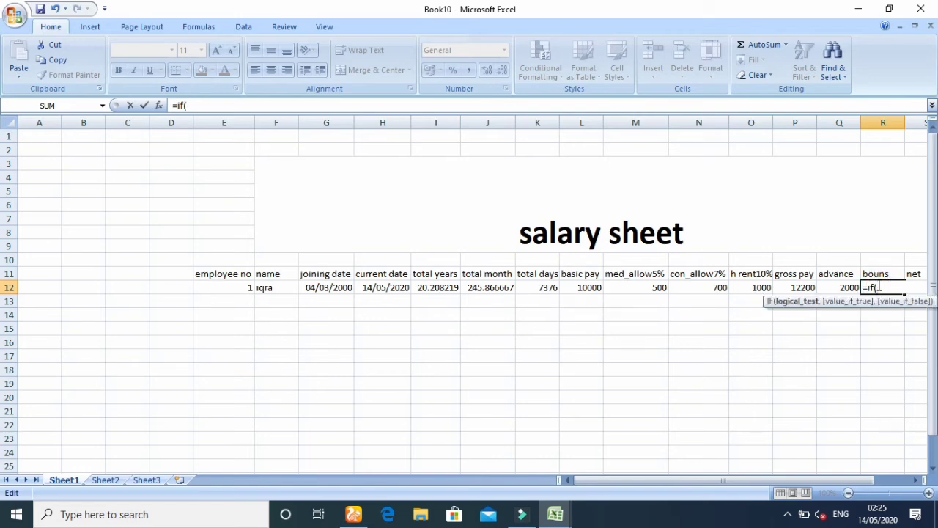
Add the condition AND(I12>17,P12>8000) to the bonus formula in R12, testing total years and gross pay.
text(AND)
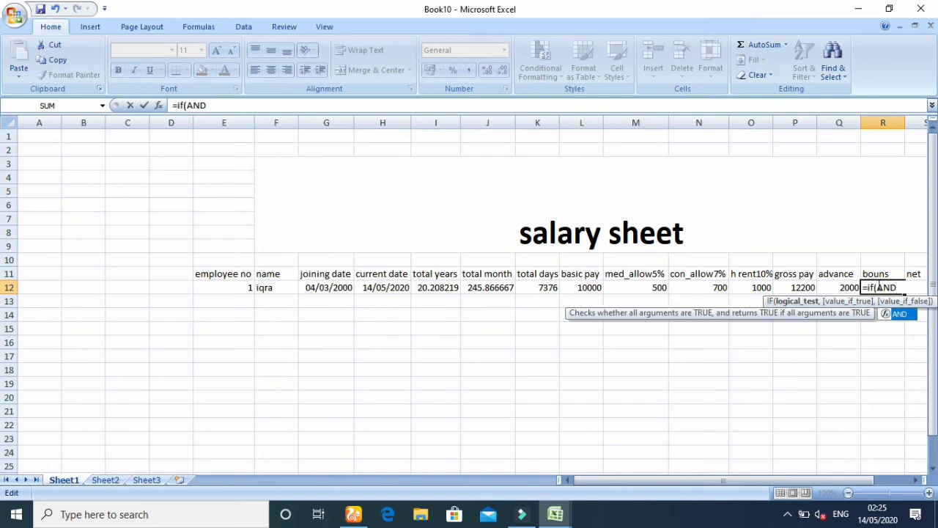
text(()
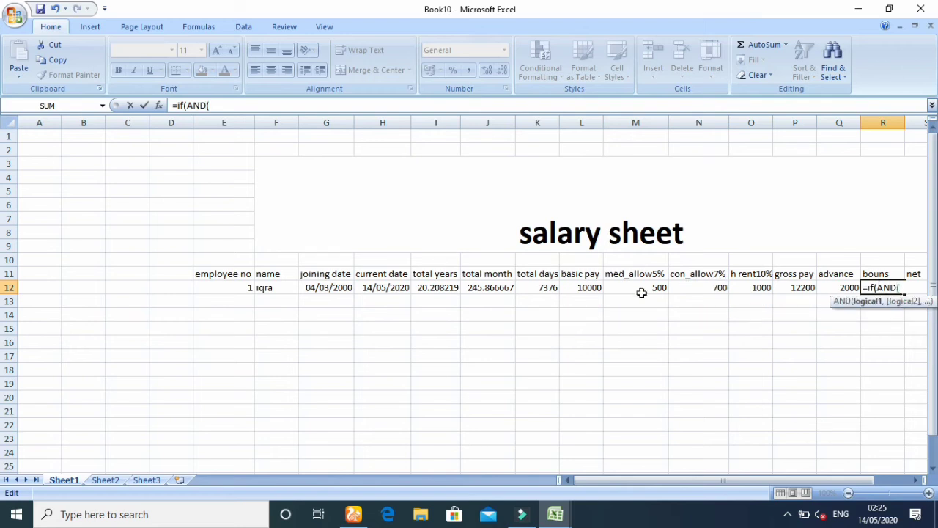
click(437, 287)
text(>1)
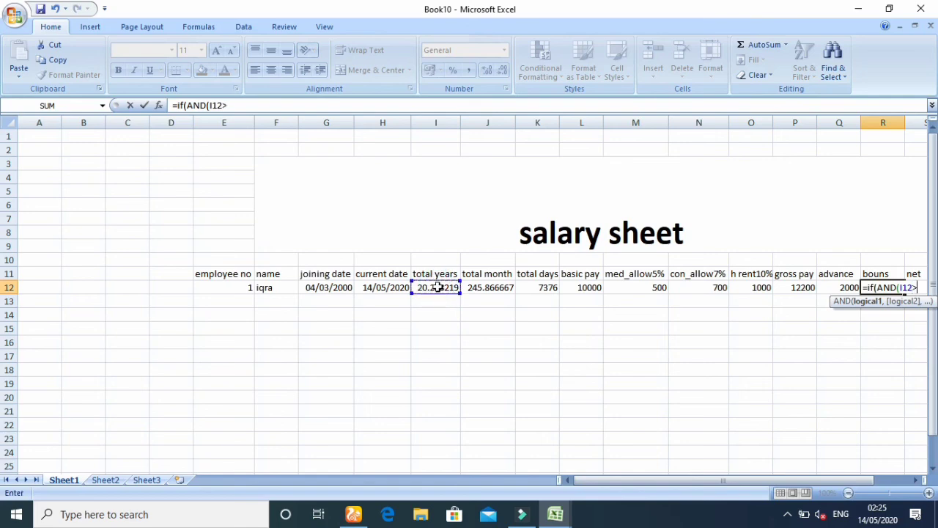
text(7,)
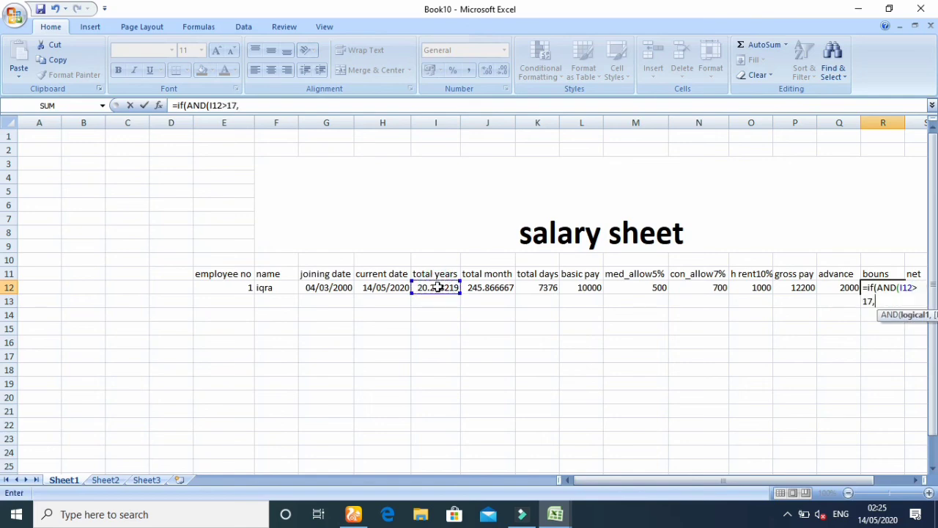
click(804, 286)
text(>)
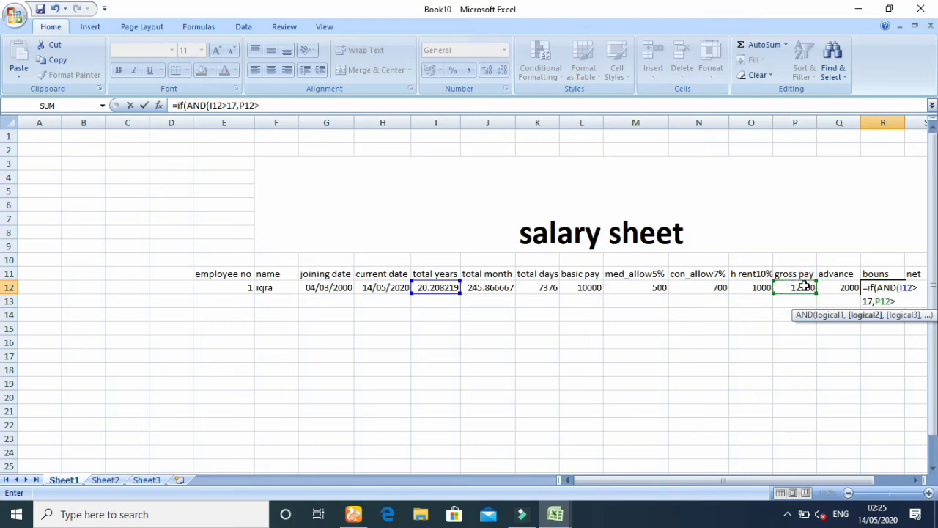
text(8000),)
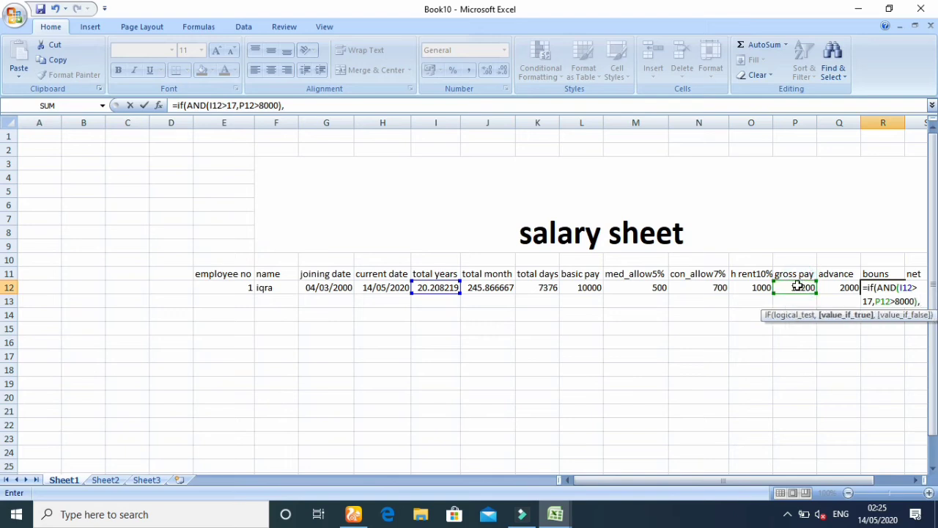
Complete the bonus formula in R12 with P12*50/100 when the condition is true and 0 otherwise.
click(802, 288)
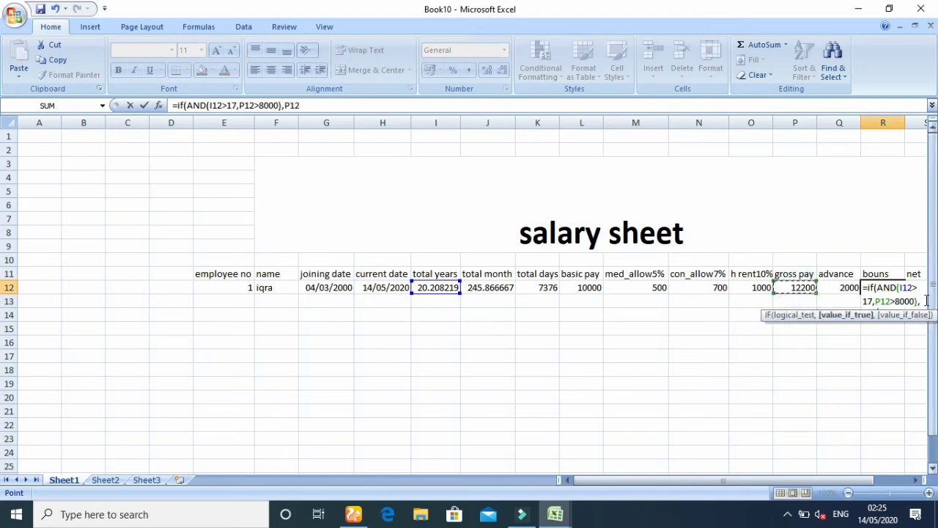
click(804, 288)
click(805, 288)
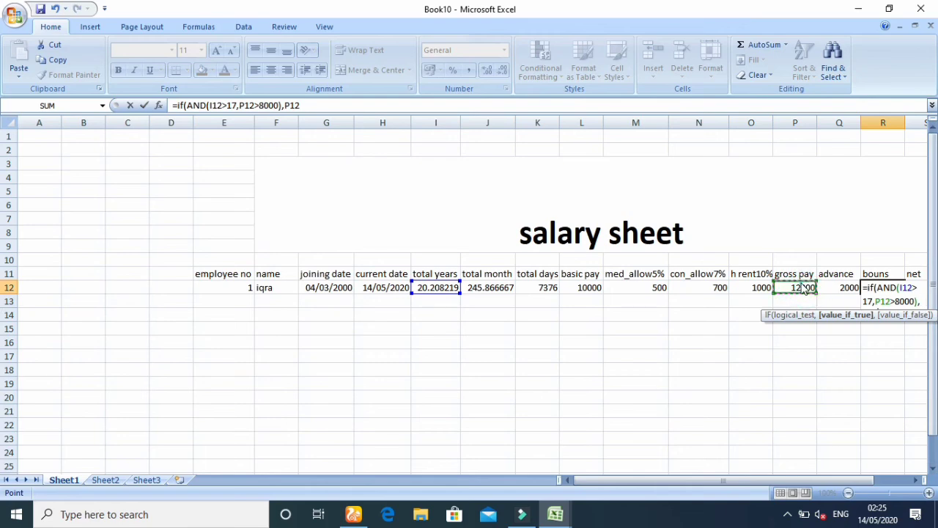
click(799, 285)
click(800, 285)
click(799, 284)
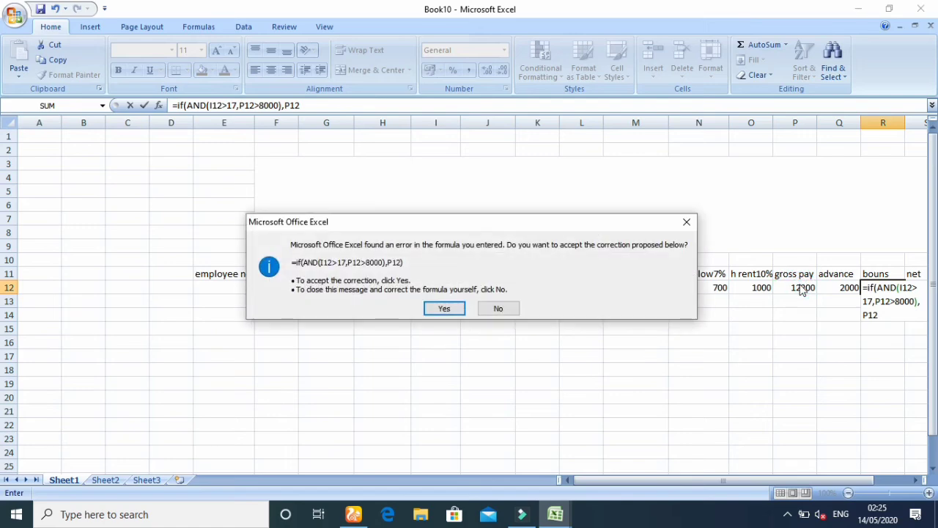
click(686, 222)
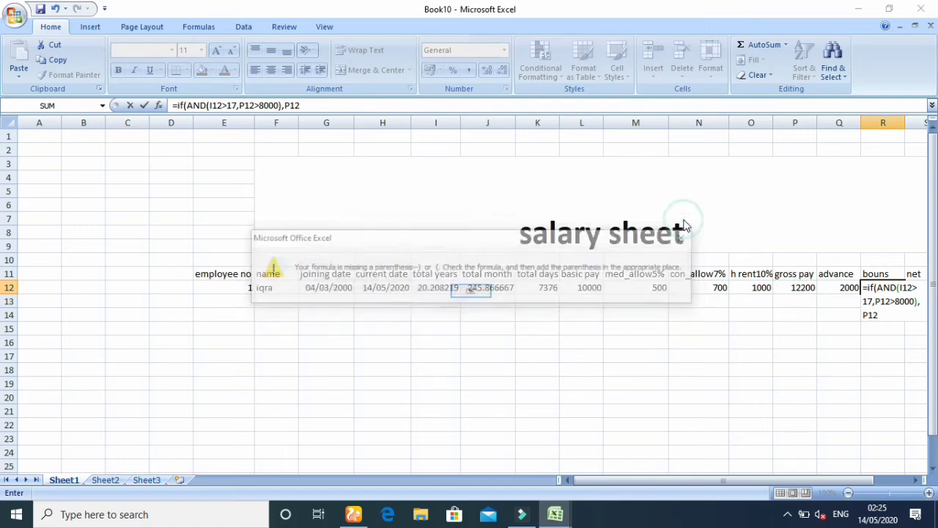
click(686, 240)
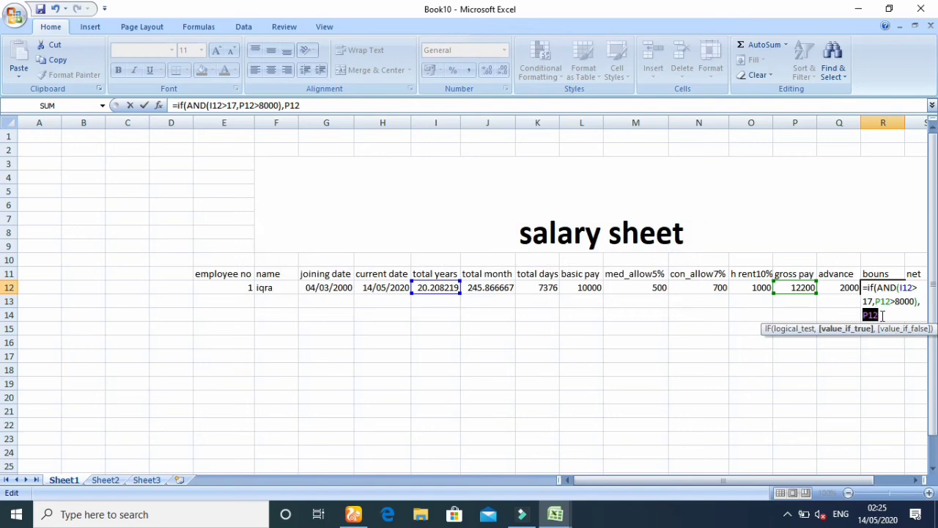
click(883, 315)
text(*50/100)
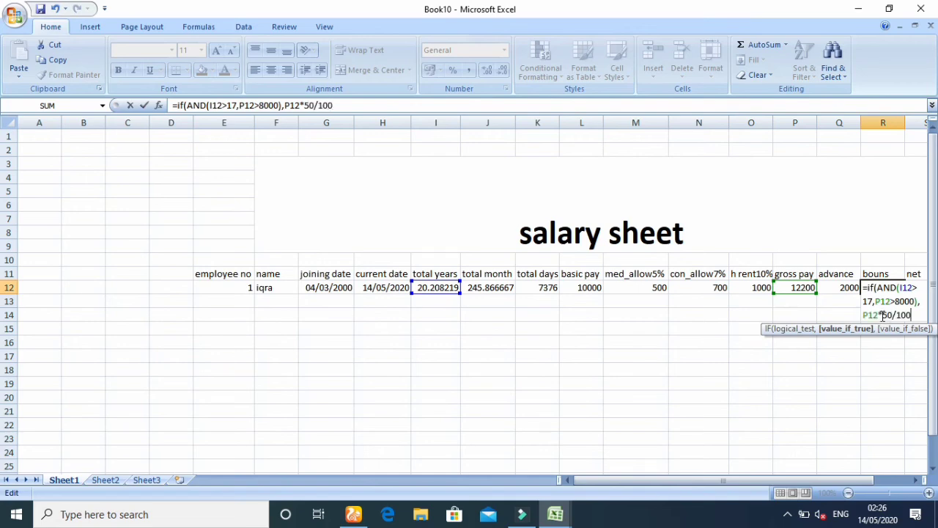
text(,0)
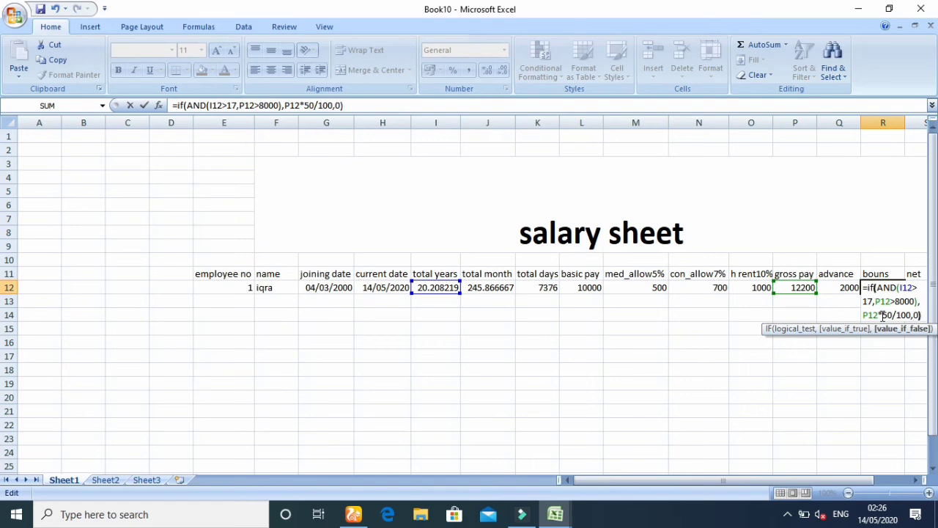
key(Return)
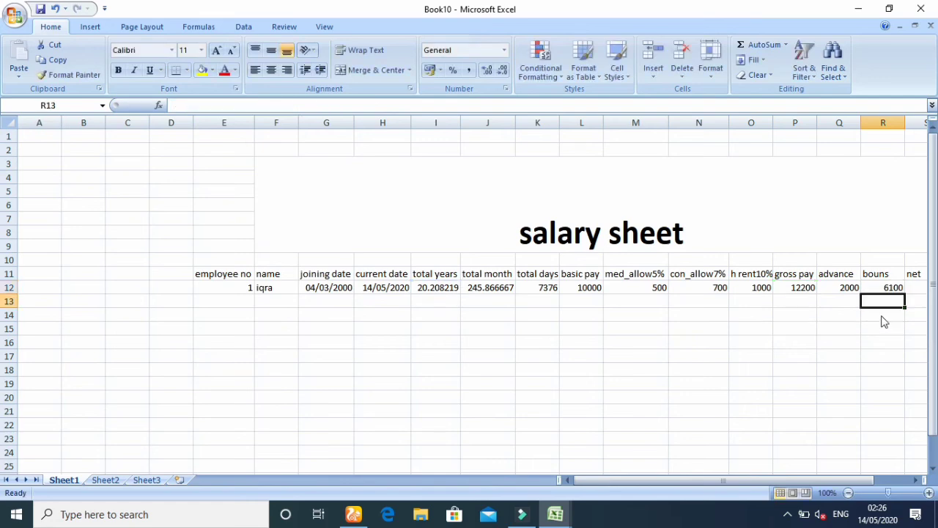
Calculate the first employee's net pay in S12 with the formula =(R12+P12)-Q12.
click(917, 288)
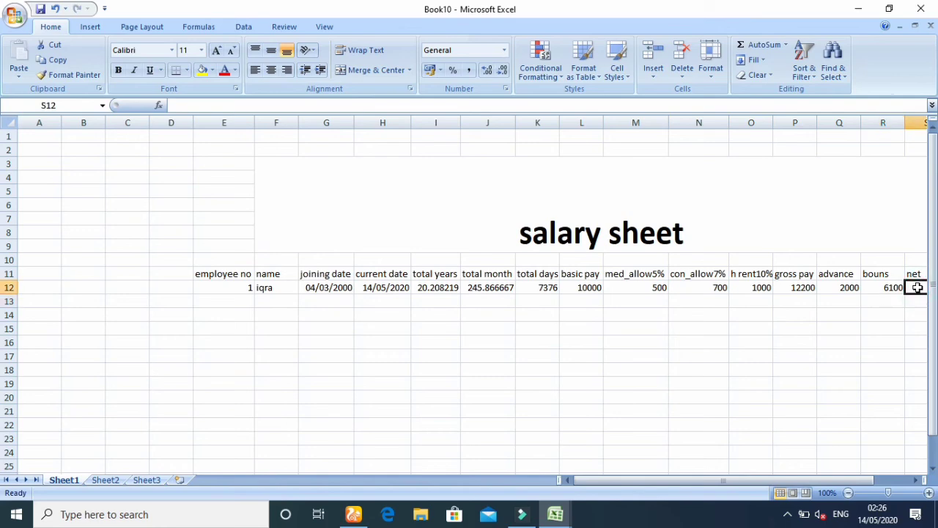
click(917, 480)
click(916, 480)
click(916, 481)
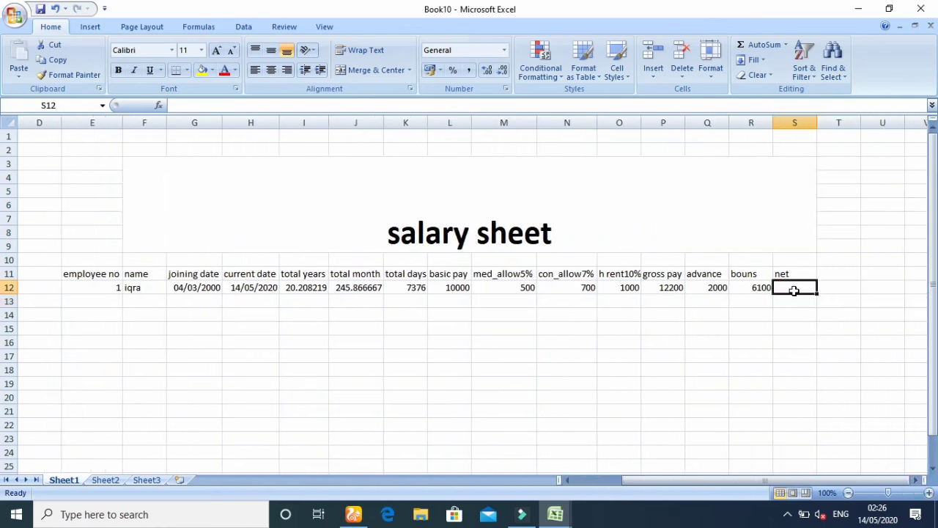
text(=)
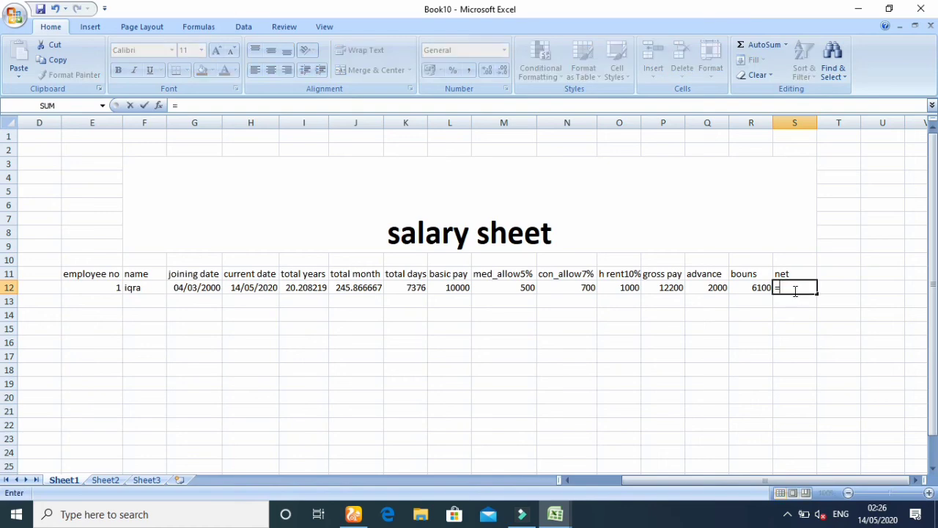
text(()
click(756, 293)
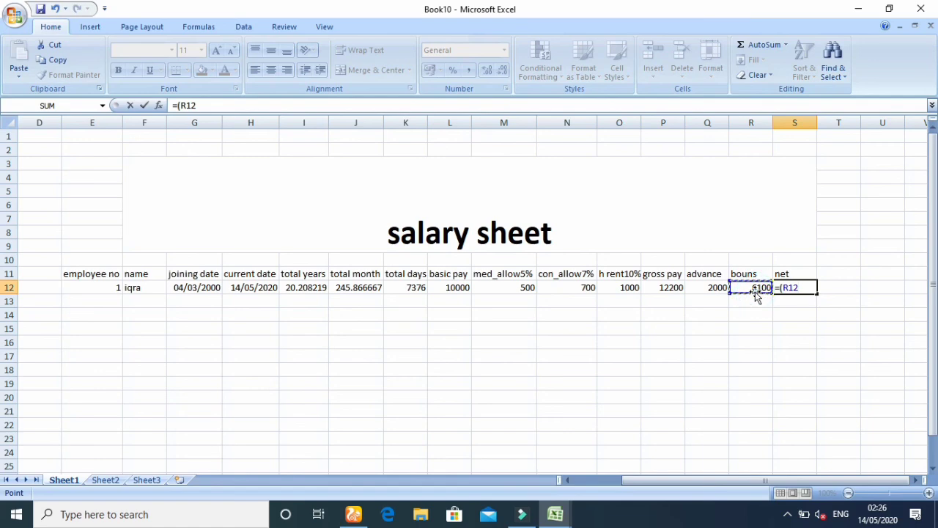
text(+)
click(669, 289)
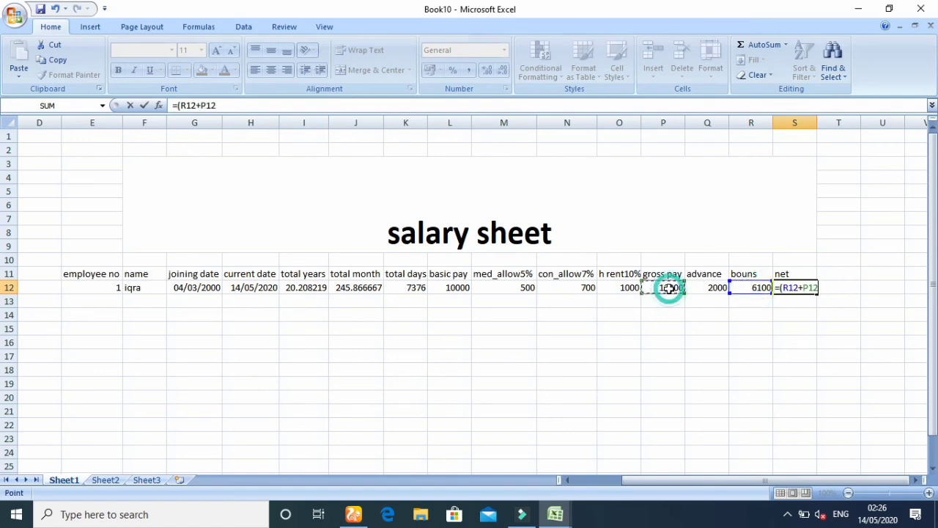
text()-)
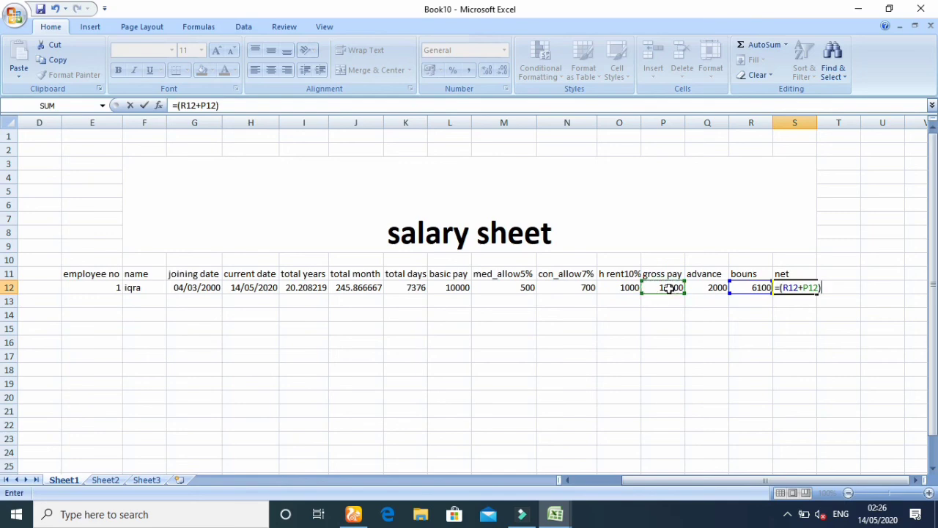
click(712, 289)
key(Return)
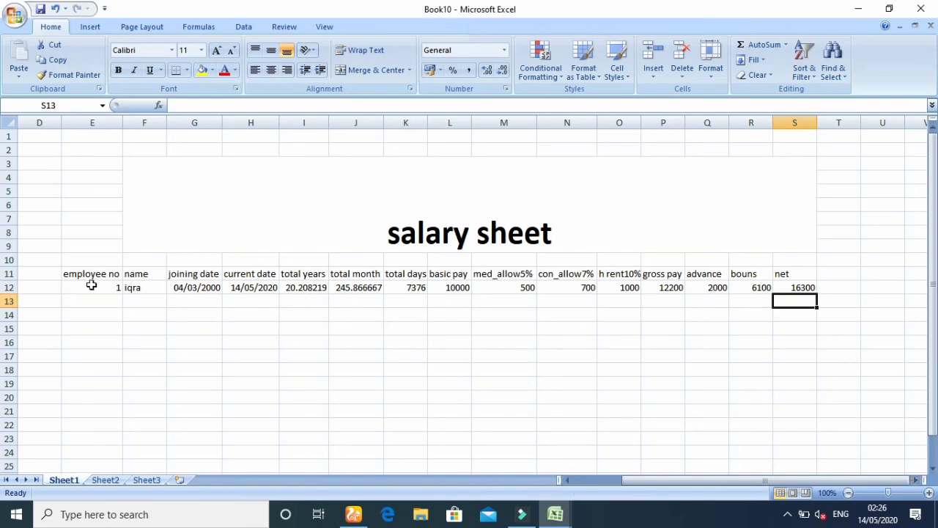
Make the header row E11:S11 bold, from employee no to net.
drag(66, 273, 797, 273)
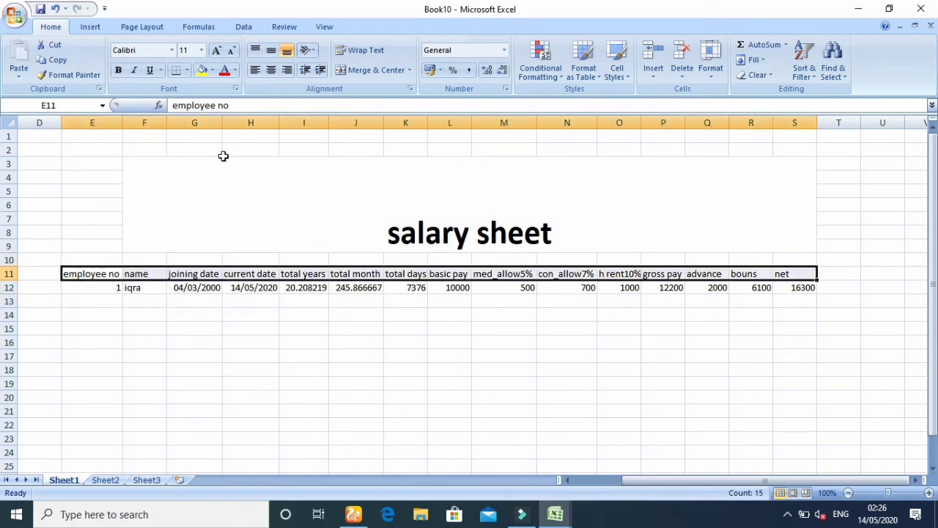
click(118, 71)
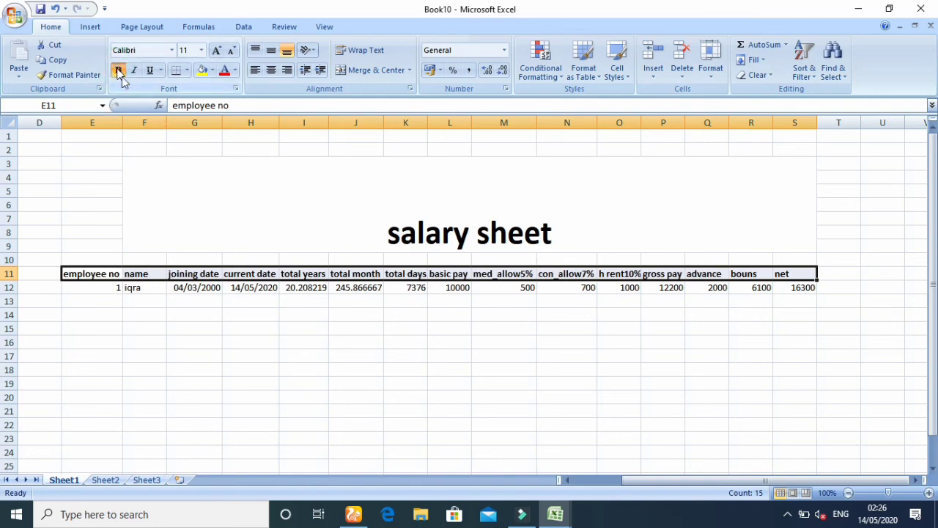
click(64, 150)
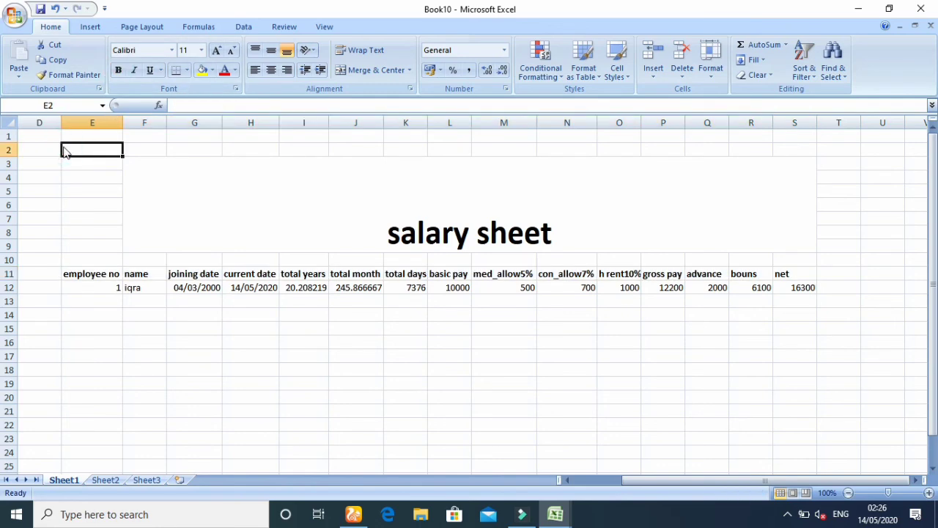
Apply all borders to the salary sheet range D2:S25 and check the bordered area.
key(Home)
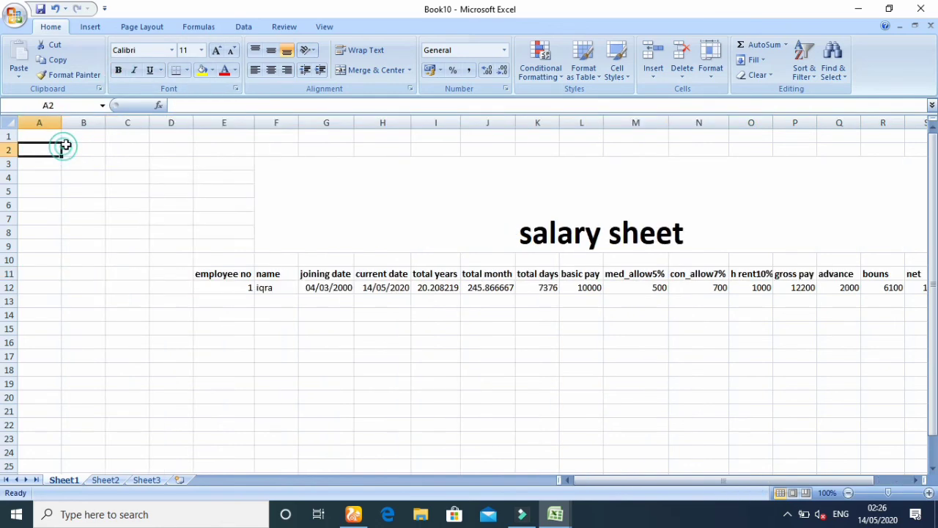
double_click(131, 147)
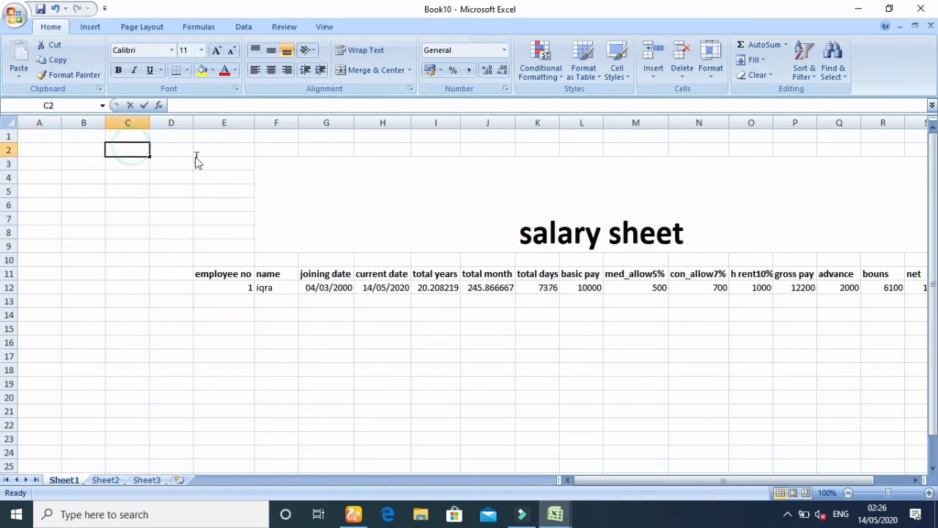
drag(169, 149, 716, 461)
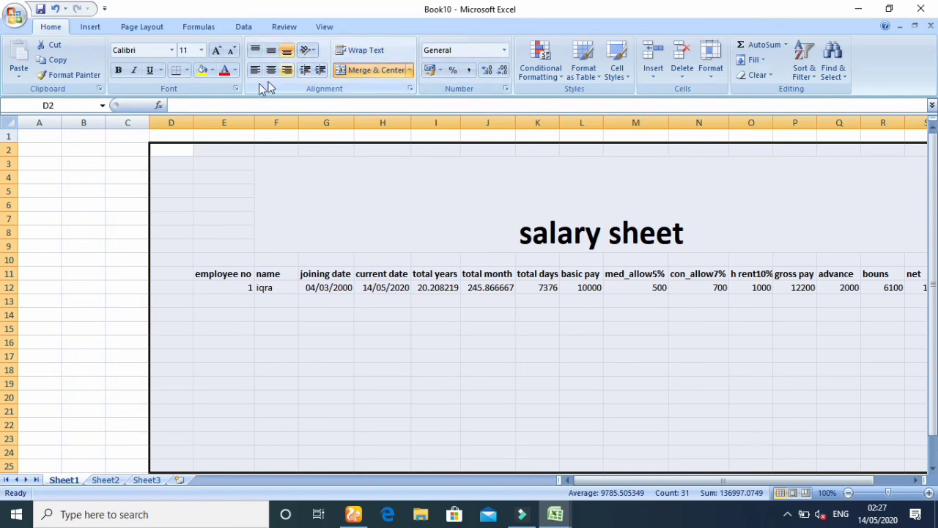
click(188, 70)
click(212, 181)
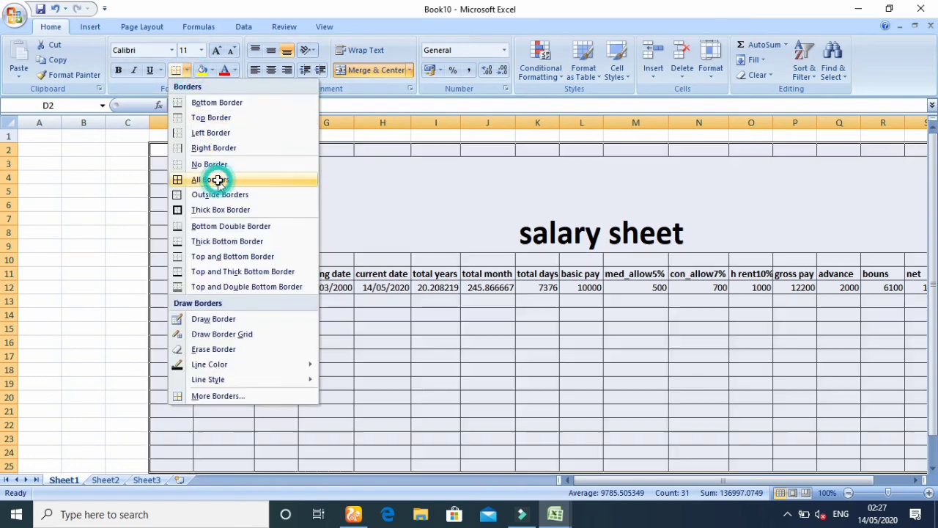
click(916, 479)
click(915, 480)
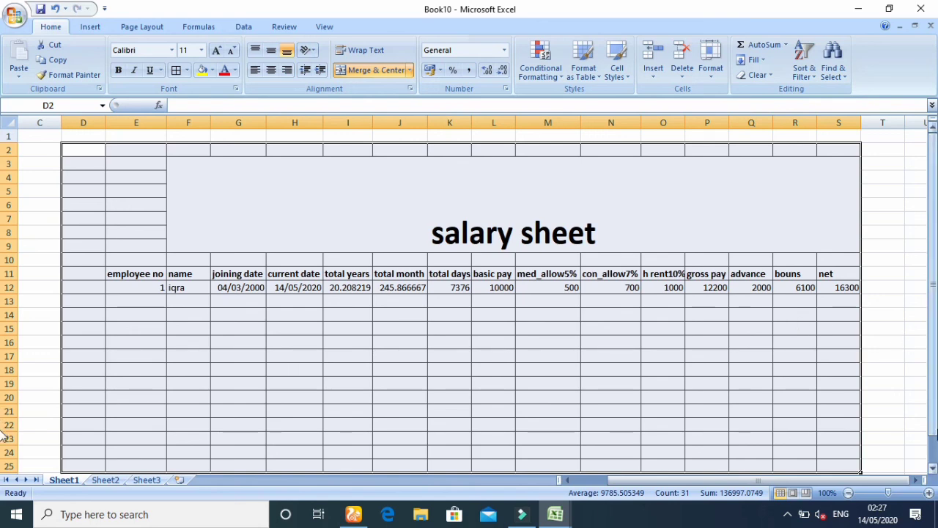
click(933, 434)
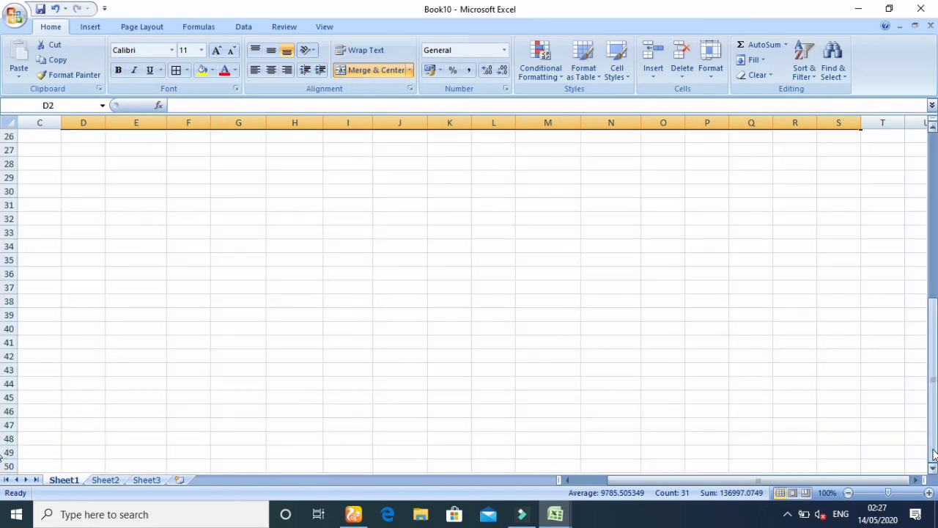
click(932, 280)
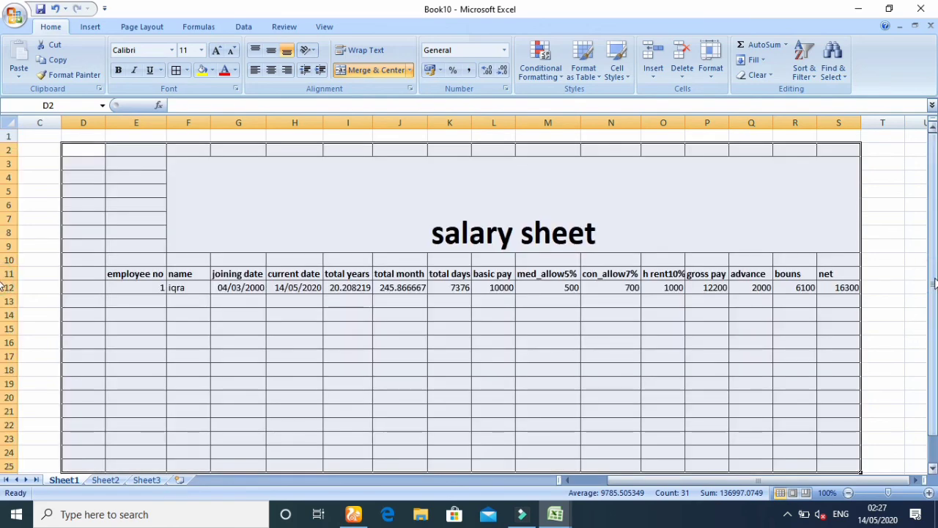